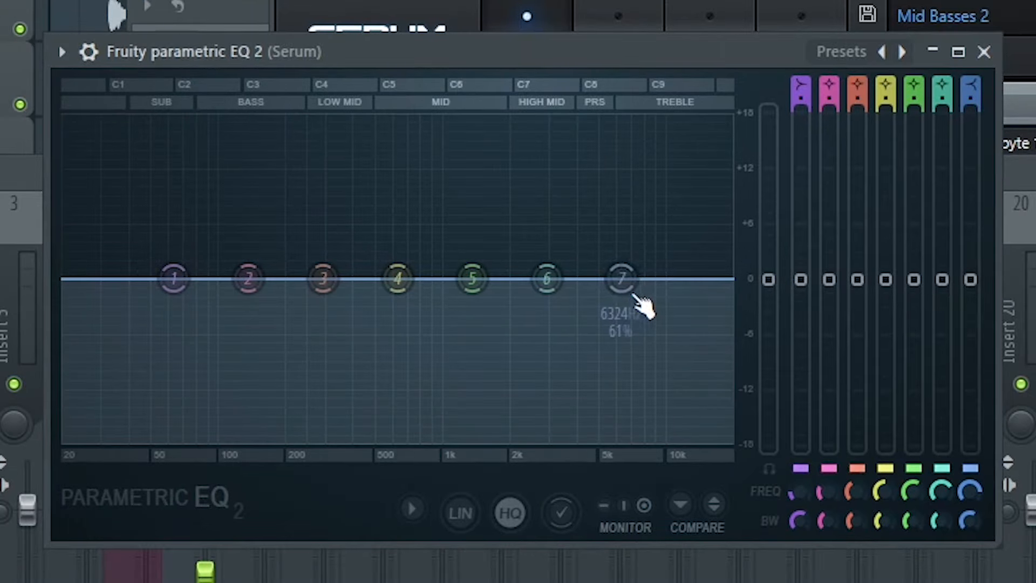
# Step: Shape the Serum track's EQ by lowering high shelf band 7, moving band 6 higher in frequency and cutting low shelf band 1
pyautogui.moveTo(621, 278); pyautogui.dragTo(606, 356)
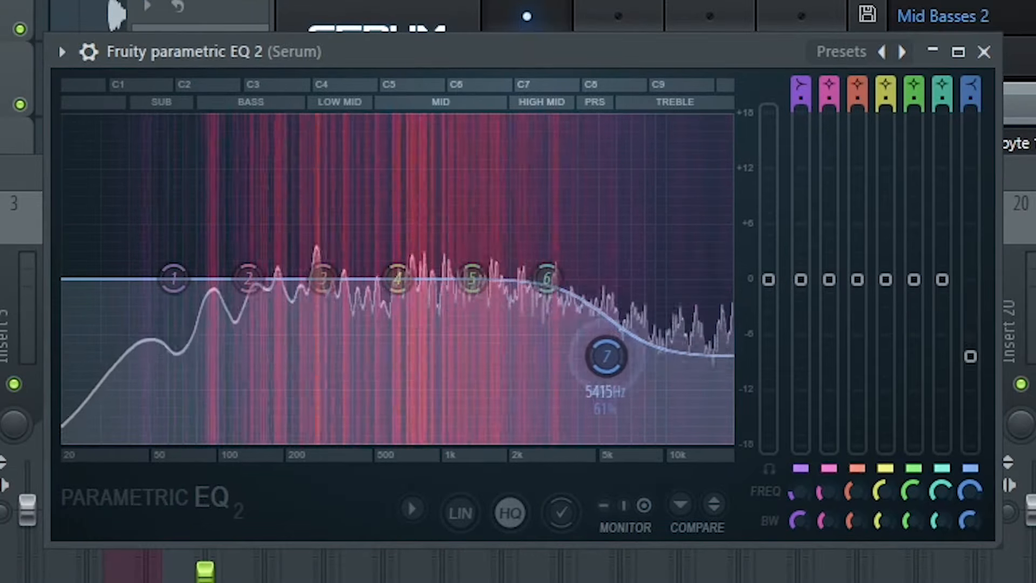
pyautogui.moveTo(548, 276); pyautogui.dragTo(578, 277)
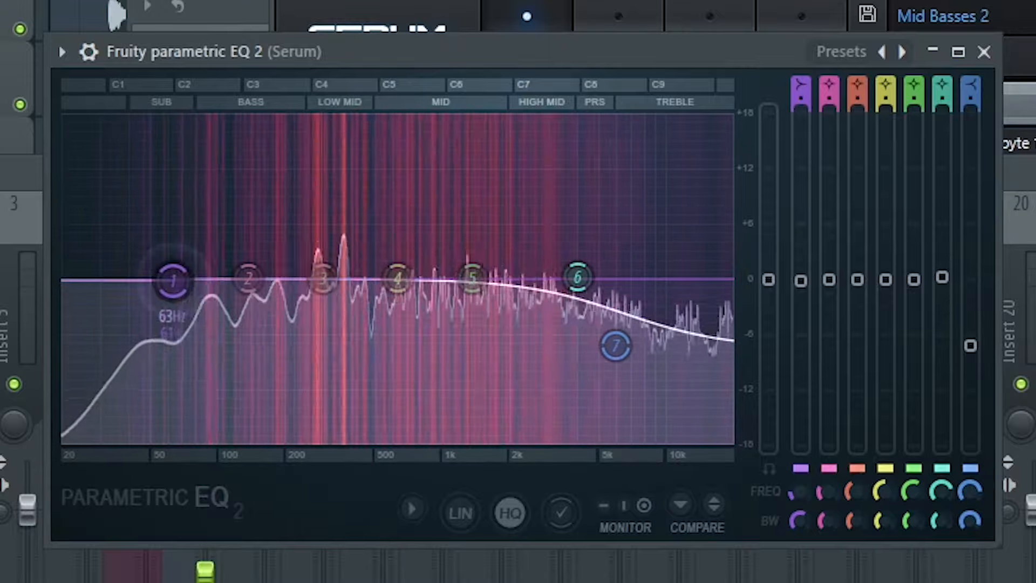
pyautogui.moveTo(174, 278); pyautogui.dragTo(187, 369)
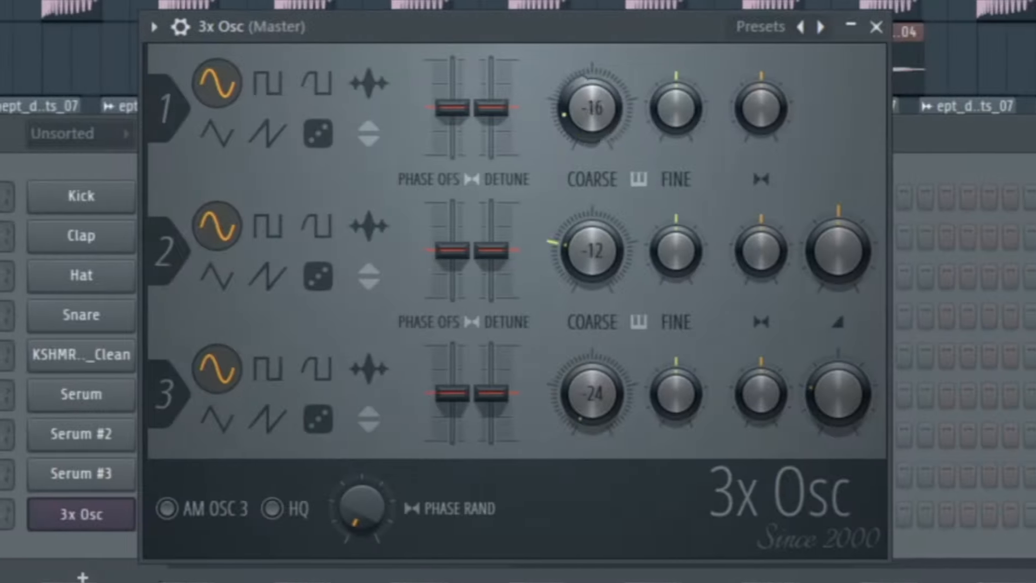
# Step: Set the coarse pitch of 3x Osc's first oscillator to -24 and play back its F#2 and E2 bass notes
pyautogui.moveTo(592, 109); pyautogui.dragTo(592, 130)
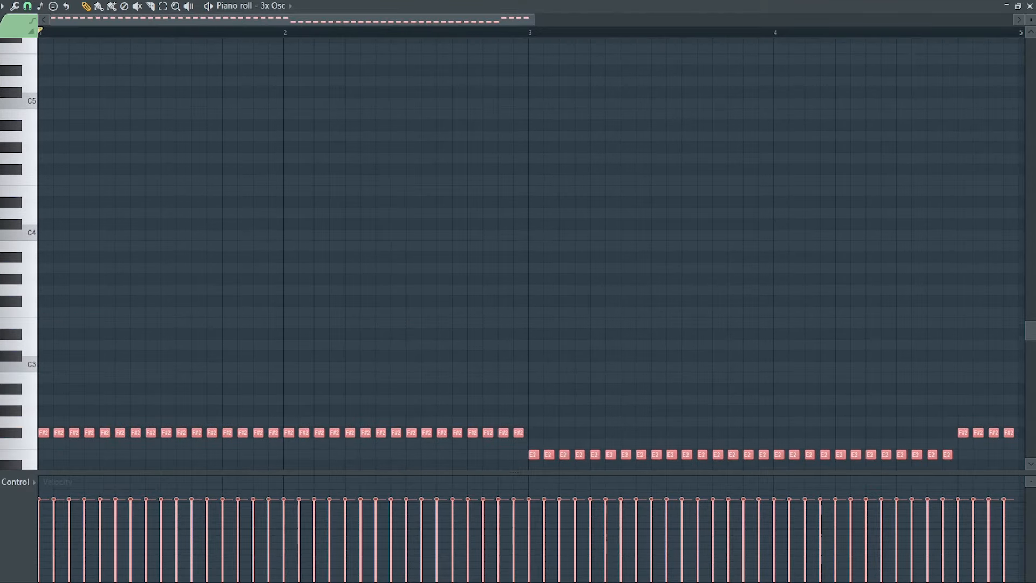
pyautogui.scroll(-3, 71, 122)
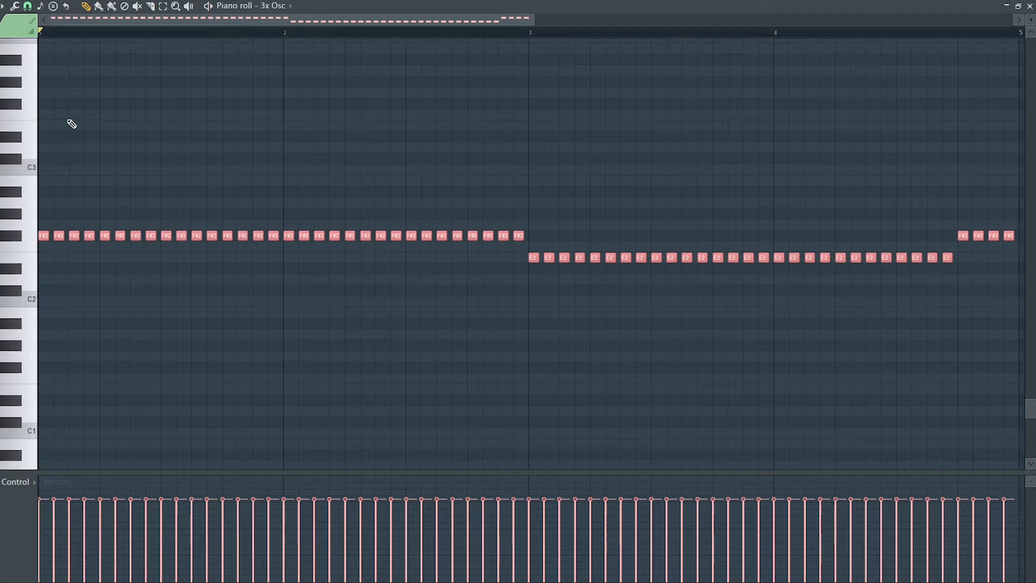
pyautogui.hotkey('ctrl', 'd')
pyautogui.press('space')
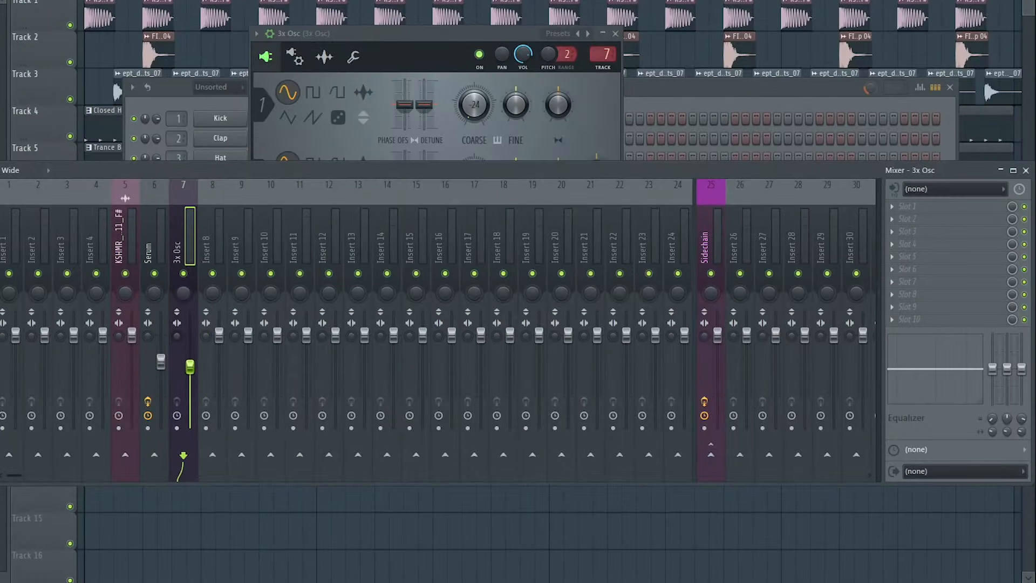
# Step: Route the 3x Osc mixer track to Sidechain and load its EQ's 20Hz + 18kHz cut preset with the upper cutoff lowered to the low bass
pyautogui.click(764, 474)
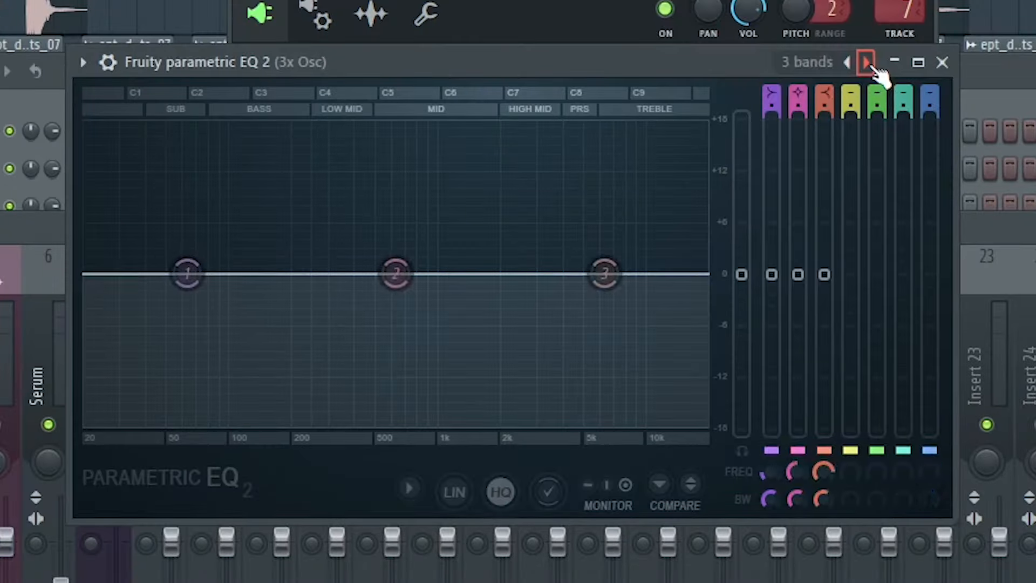
pyautogui.click(867, 62)
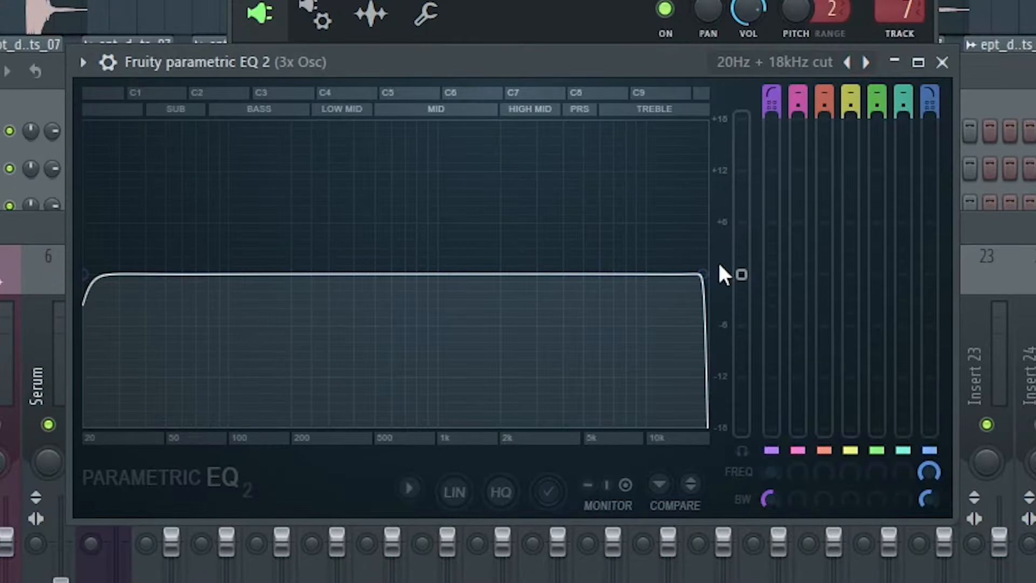
pyautogui.moveTo(703, 274); pyautogui.dragTo(203, 274)
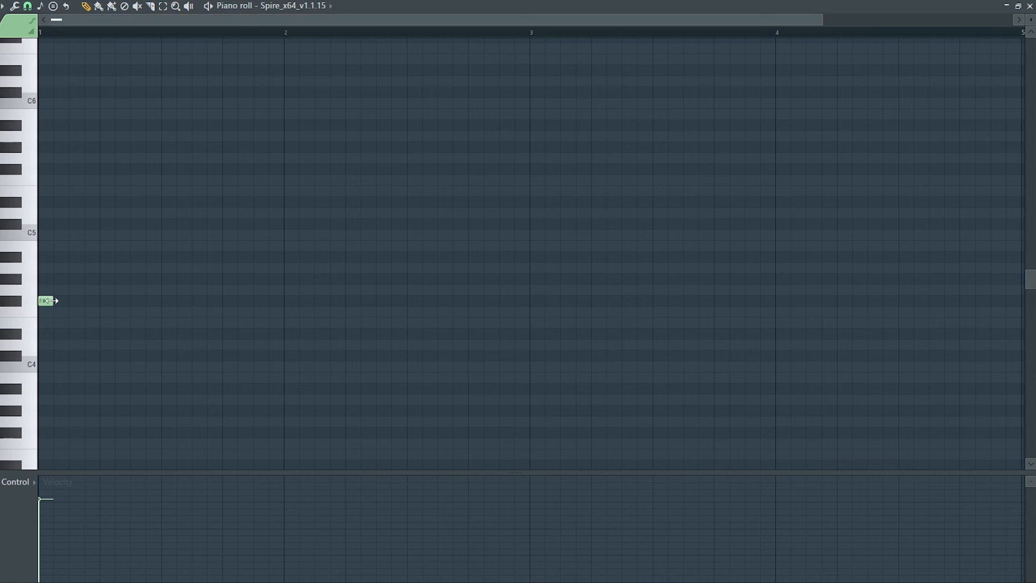
# Step: Draw the first Spire chord with notes F#4, A4, C#5 and E5, each spanning bars 1 to 4
pyautogui.moveTo(54, 300); pyautogui.dragTo(1005, 322)
pyautogui.moveTo(53, 248); pyautogui.dragTo(50, 268)
pyautogui.moveTo(51, 220); pyautogui.dragTo(23, 234)
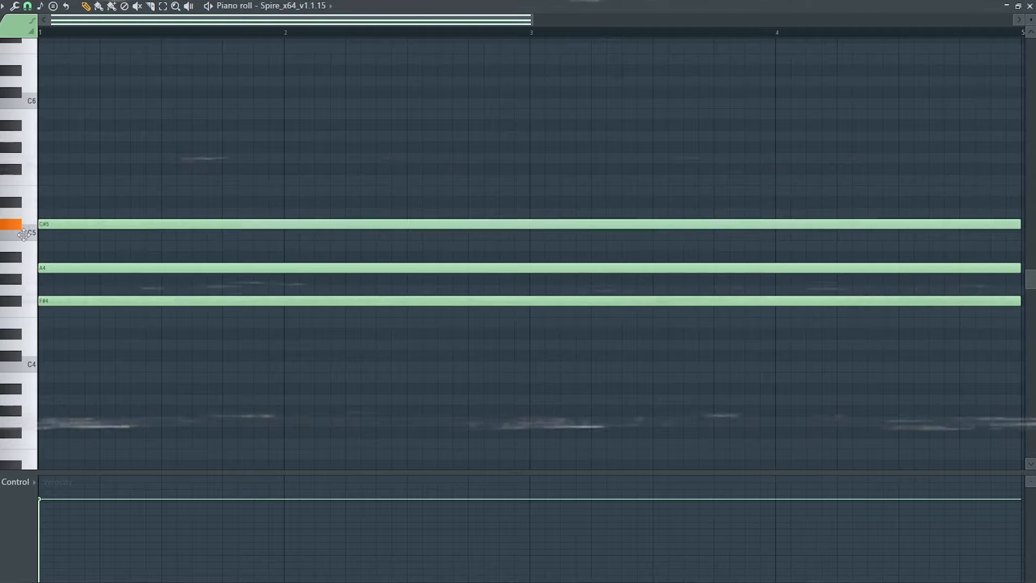
pyautogui.click(54, 189)
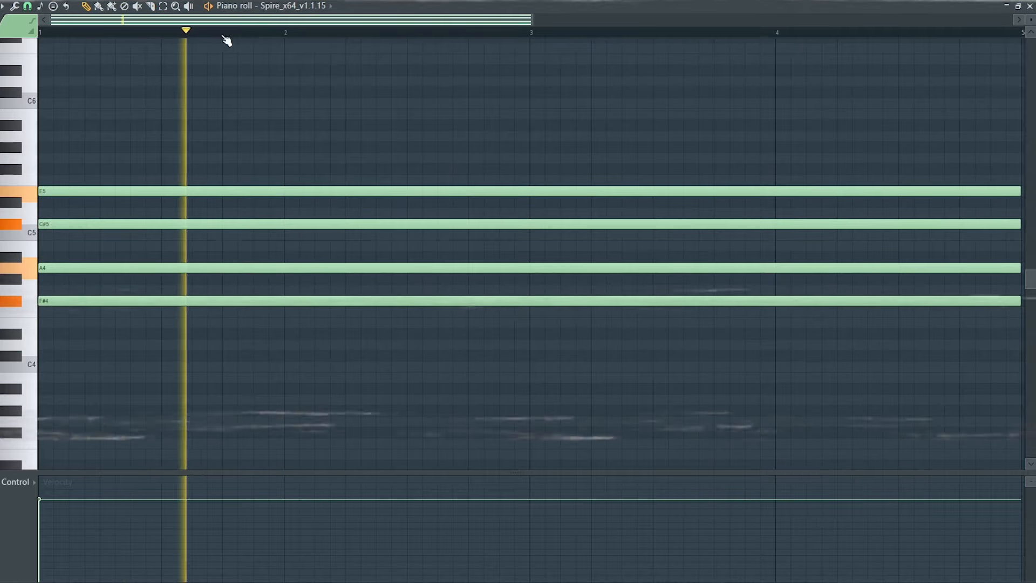
# Step: Add the chords G#4, B4, D5, F#5 over bars 5 to 8 and A4, C#5, E5, G#5 over bars 9 to 12
pyautogui.moveTo(527, 24); pyautogui.dragTo(1019, 20)
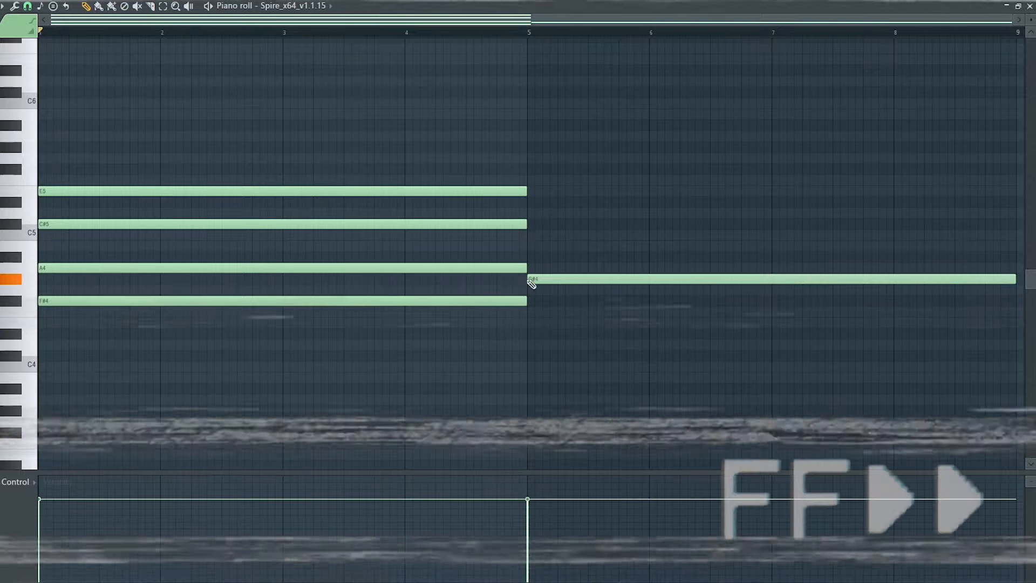
pyautogui.click(526, 247)
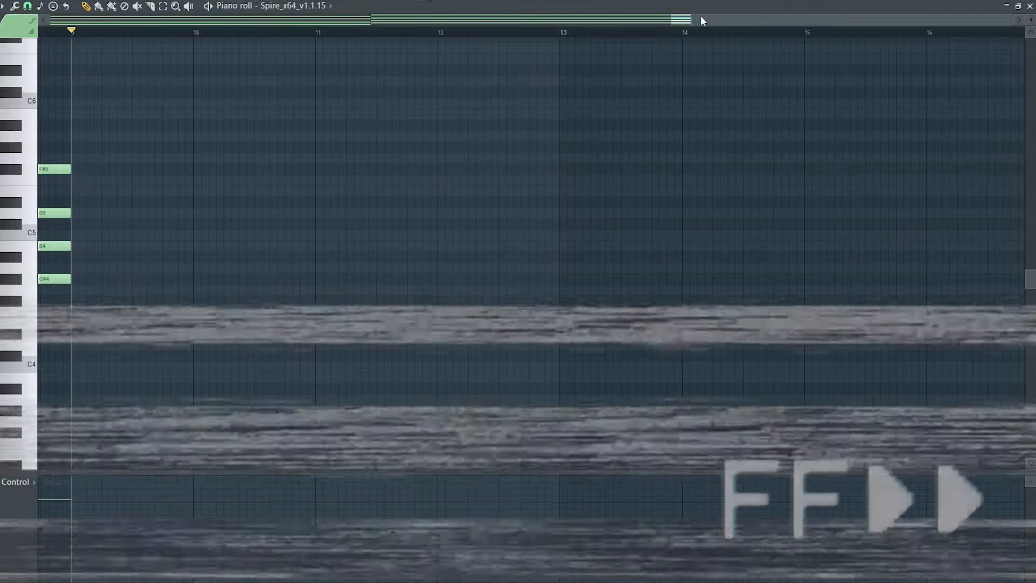
pyautogui.moveTo(702, 21); pyautogui.dragTo(715, 20)
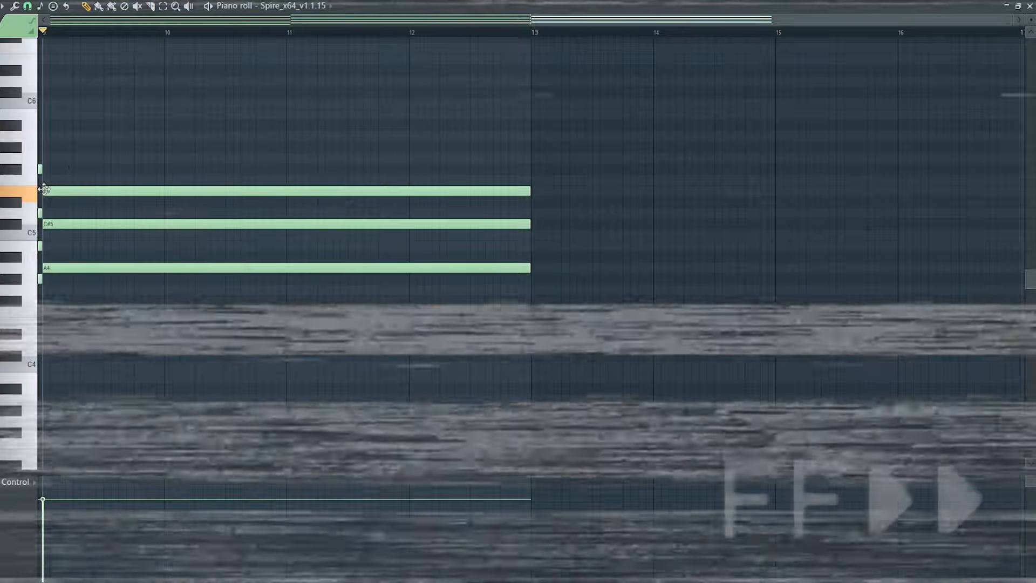
pyautogui.click(49, 147)
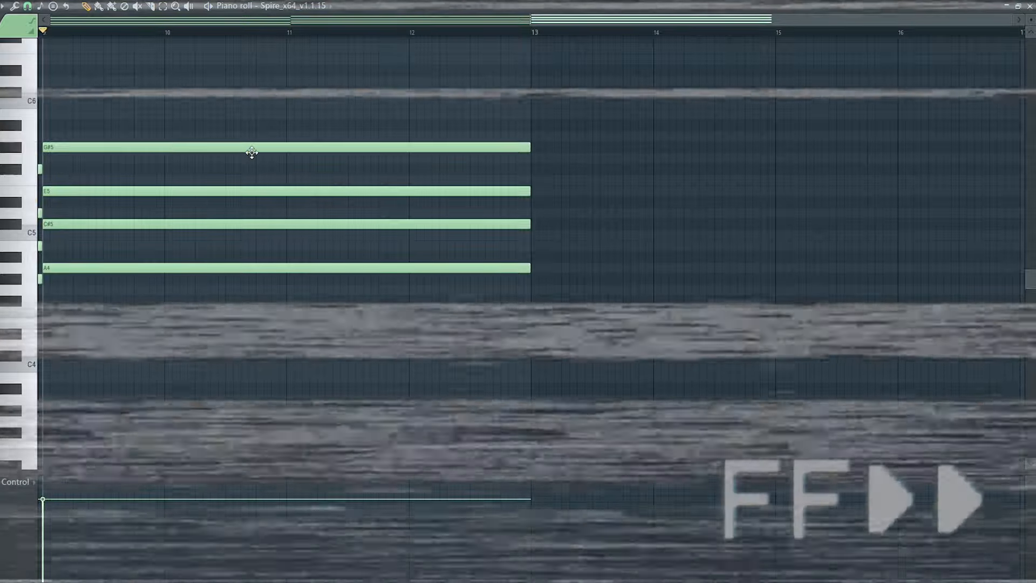
# Step: Add the fourth chord F#4, B4, D5 and E5 over bars 13 to 16 and play back the progression
pyautogui.click(534, 302)
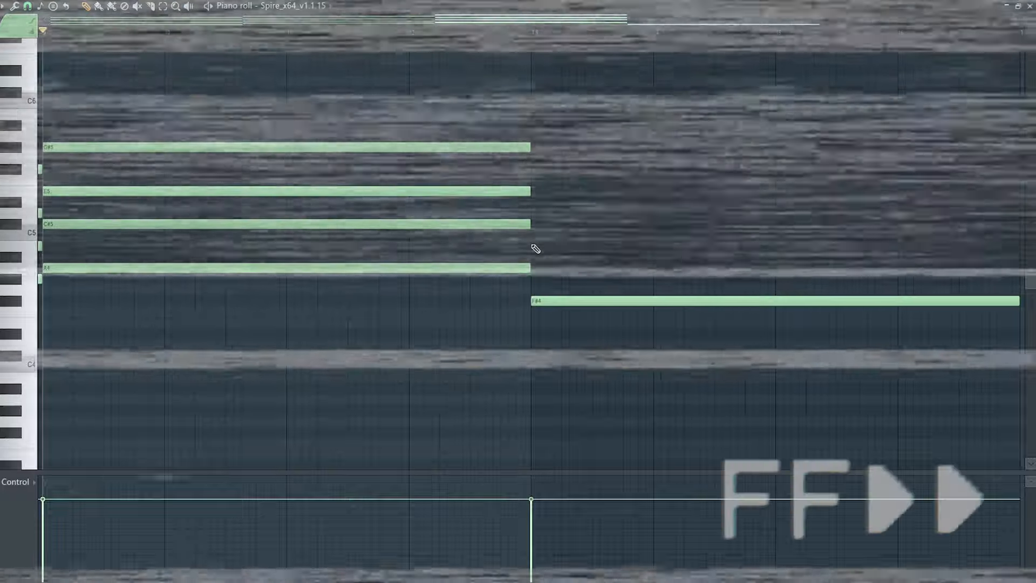
pyautogui.click(534, 246)
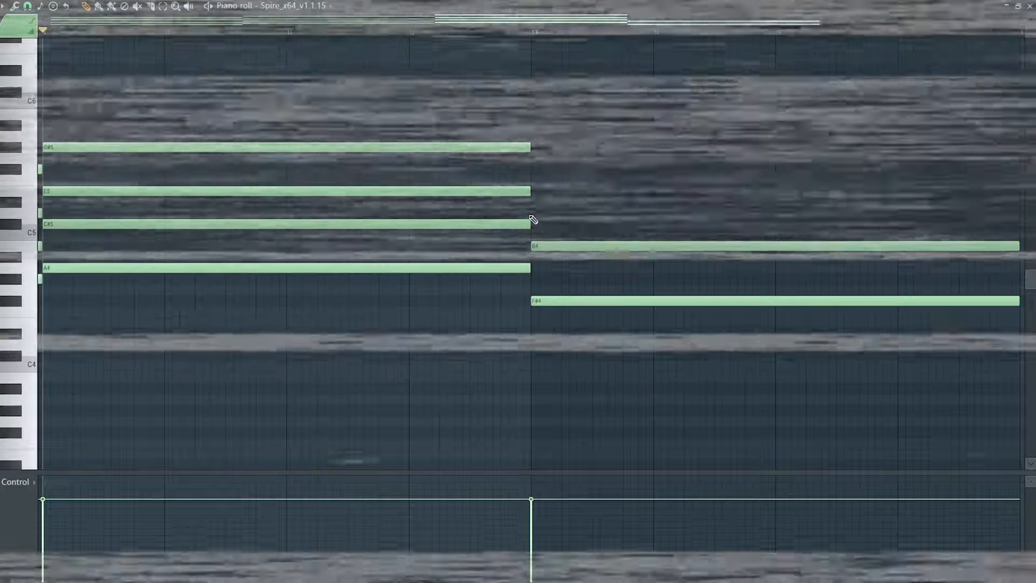
pyautogui.click(535, 213)
pyautogui.click(534, 191)
pyautogui.press('space')
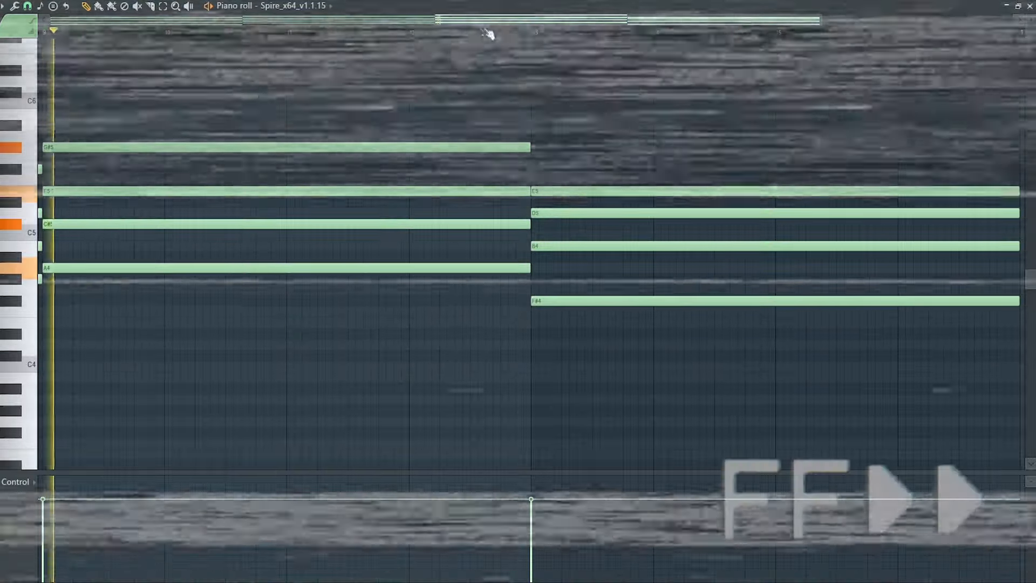
pyautogui.click(530, 32)
pyautogui.press('space')
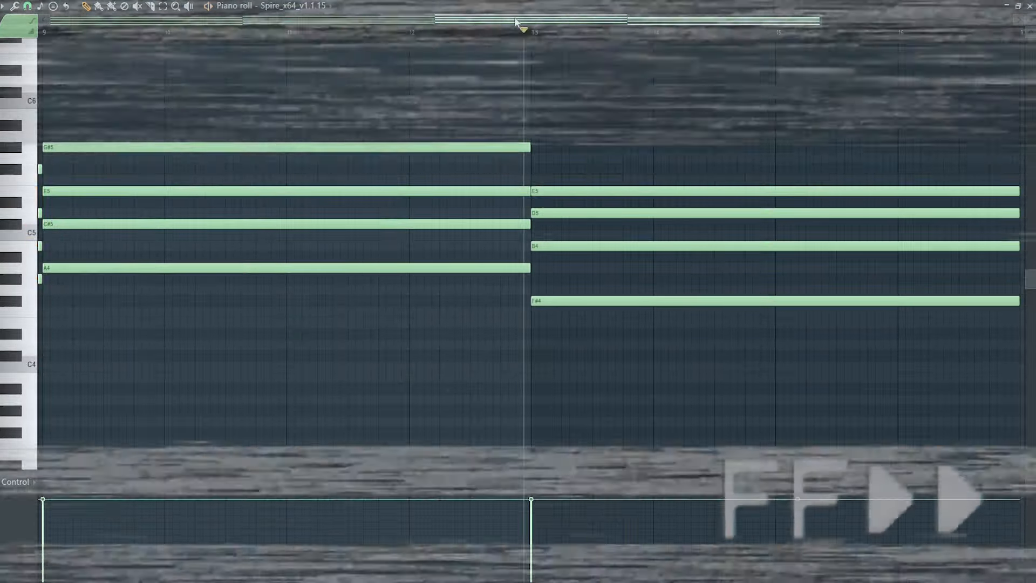
pyautogui.moveTo(520, 22); pyautogui.dragTo(135, 22)
pyautogui.moveTo(435, 21); pyautogui.dragTo(910, 22)
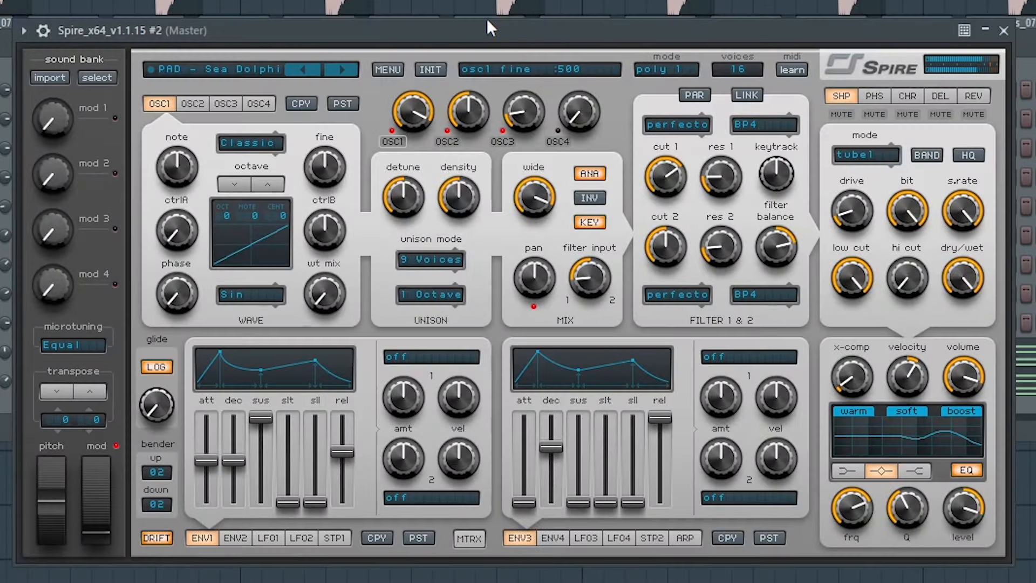
# Step: Close the second Spire synth and route the Spire mixer track to Sidechain
pyautogui.click(1005, 30)
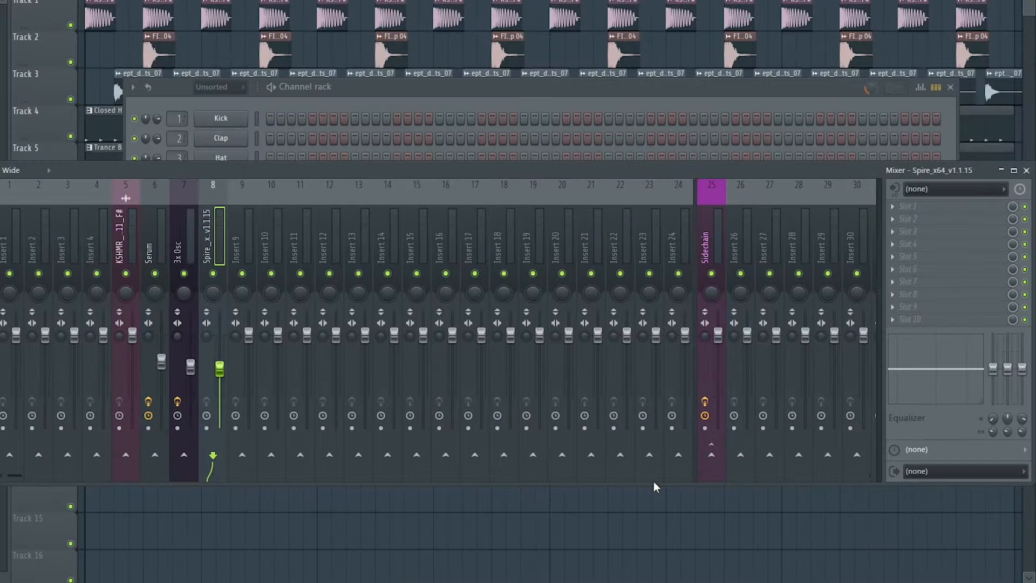
pyautogui.click(753, 474)
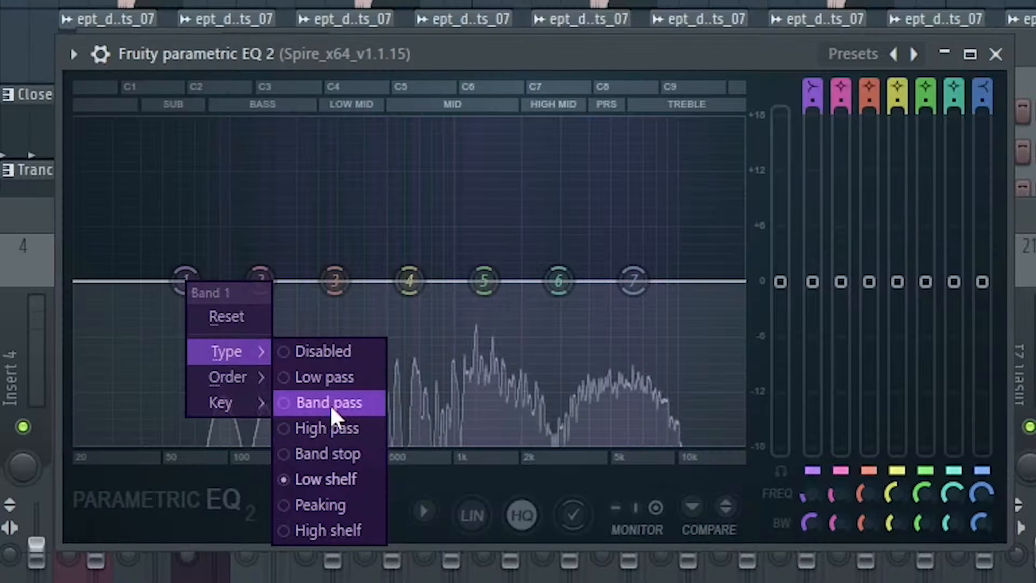
# Step: In the Spire track's EQ, make band 1 a Steep 8 high pass with its cutoff between 100 and 200 Hz, and lower high shelf band 7
pyautogui.click(329, 364)
pyautogui.rightClick(185, 281)
pyautogui.moveTo(257, 378)
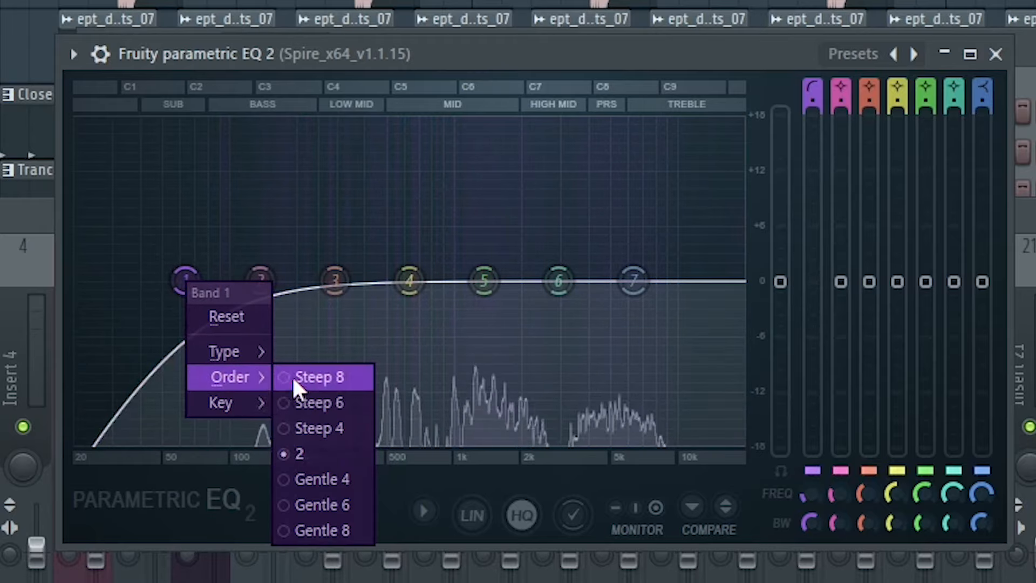
pyautogui.click(292, 376)
pyautogui.moveTo(185, 280); pyautogui.dragTo(296, 280)
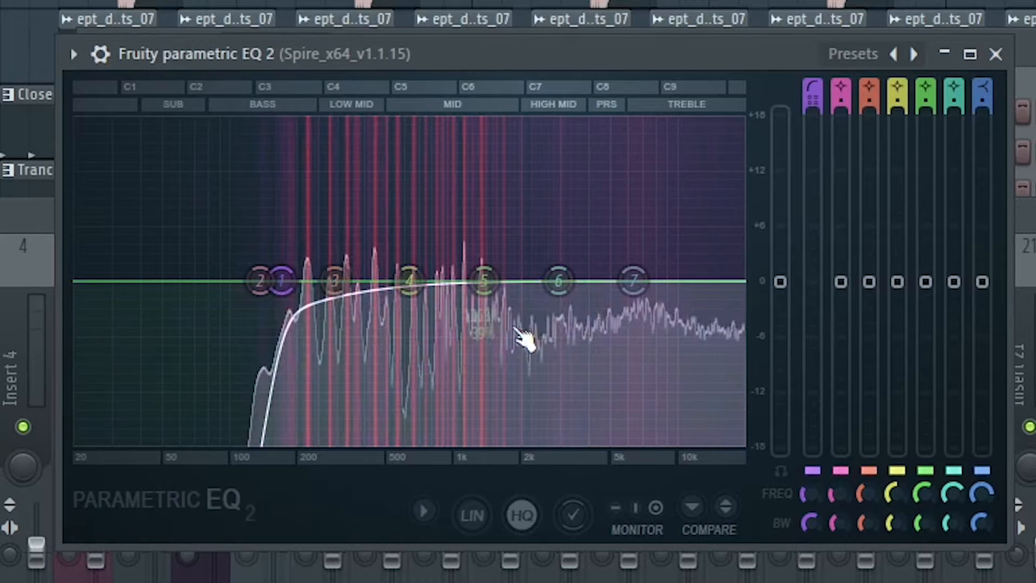
pyautogui.moveTo(635, 281); pyautogui.dragTo(588, 382)
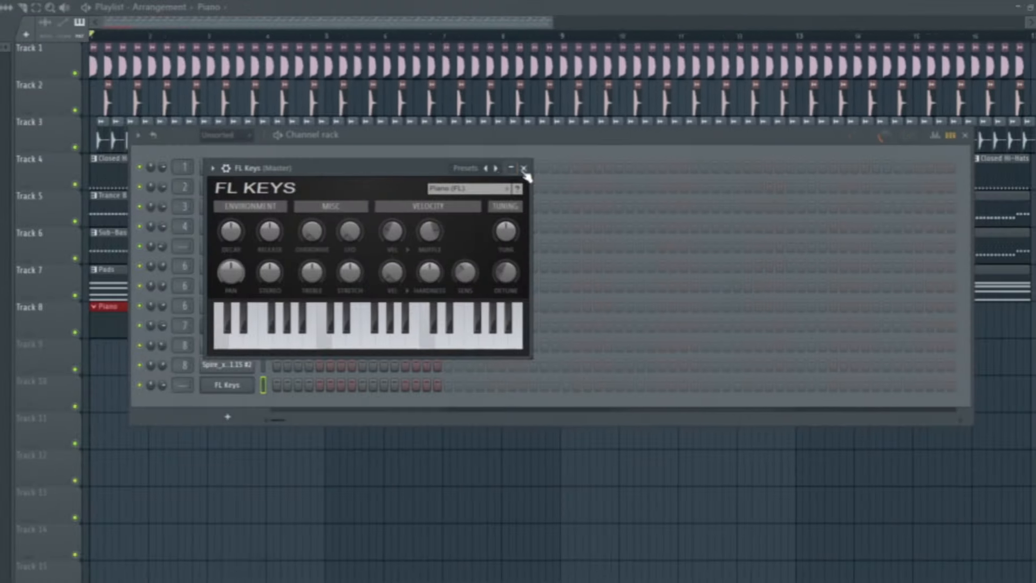
# Step: Paste the copied chords into the FL Keys channel and listen to the passage with the G#7 and A7 melody notes in bar 4
pyautogui.rightClick(246, 383)
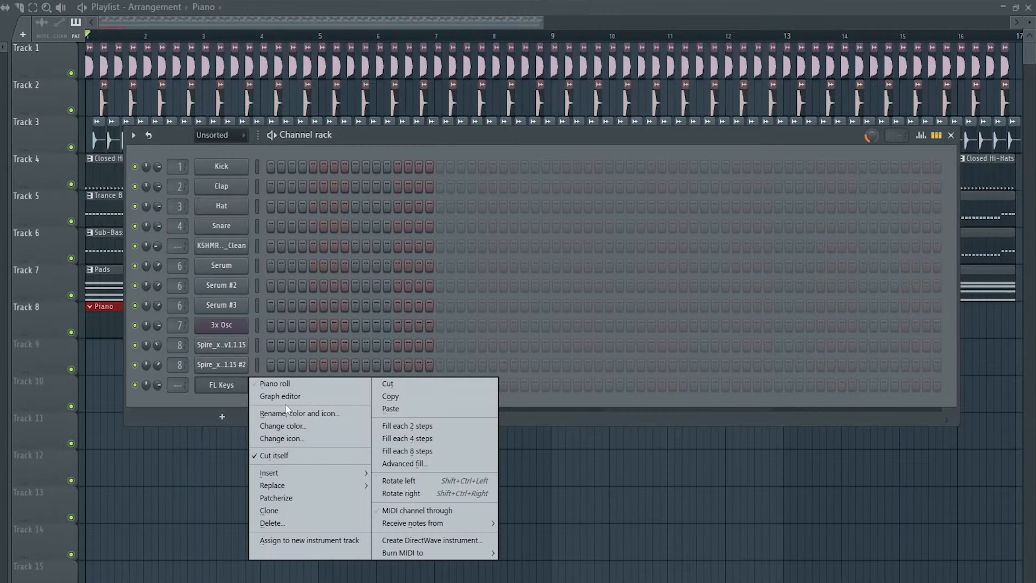
pyautogui.click(403, 412)
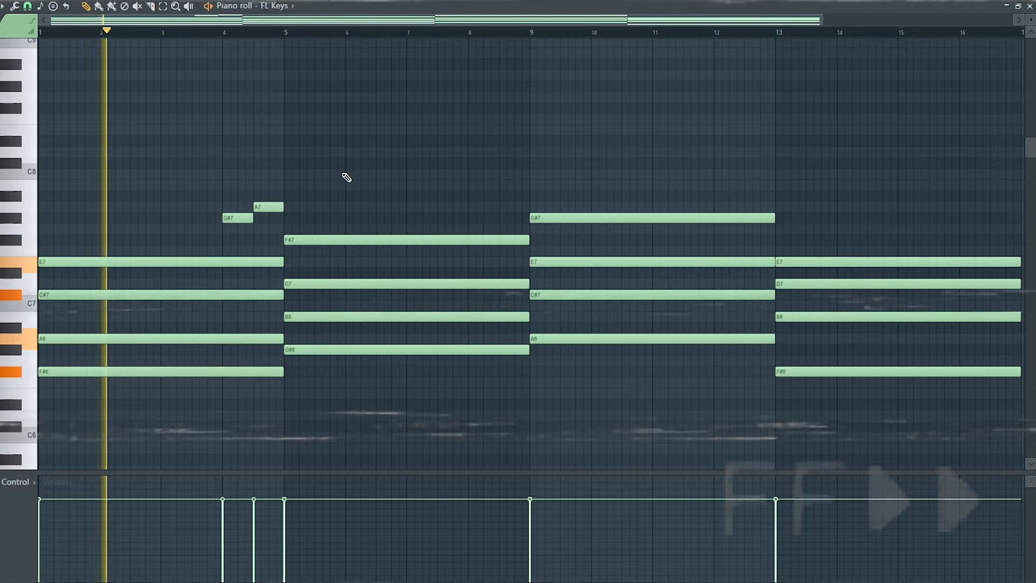
pyautogui.click(212, 33)
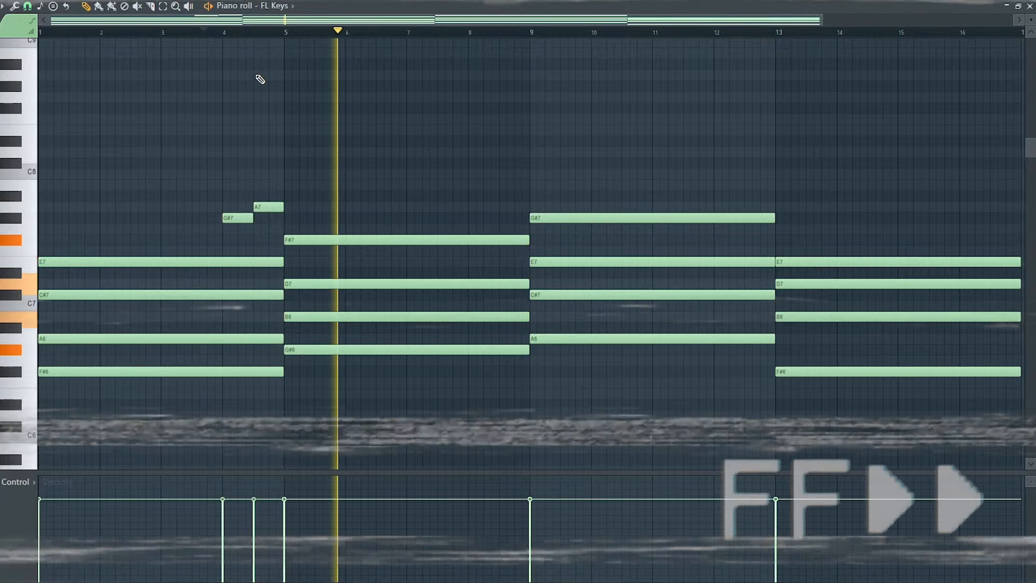
pyautogui.press('space')
# Step: Add the melody notes E7, A7 and G#7 in bar 8 of the piano part and play back the passage
pyautogui.click(472, 262)
pyautogui.click(499, 197)
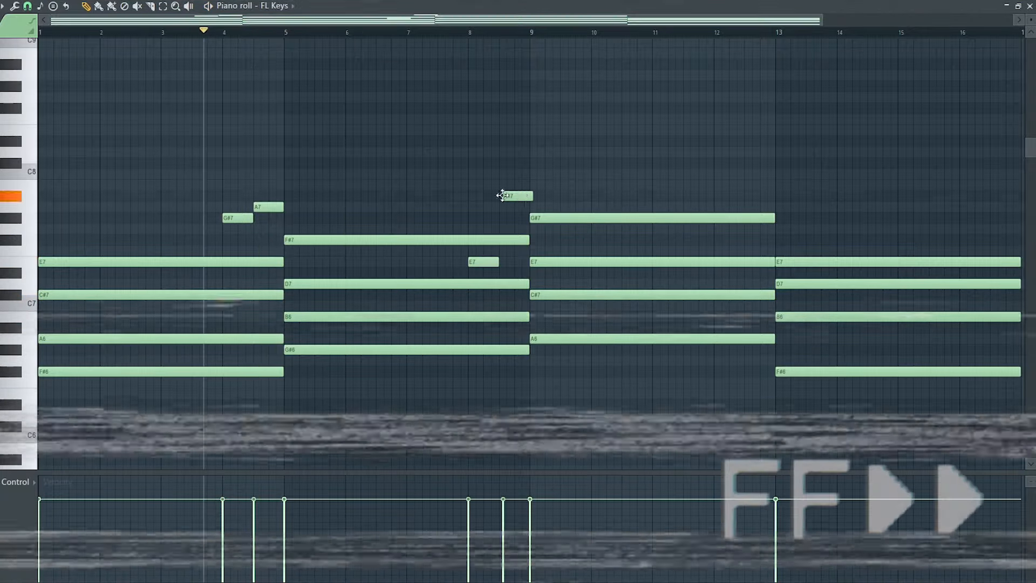
pyautogui.moveTo(516, 196); pyautogui.dragTo(517, 207)
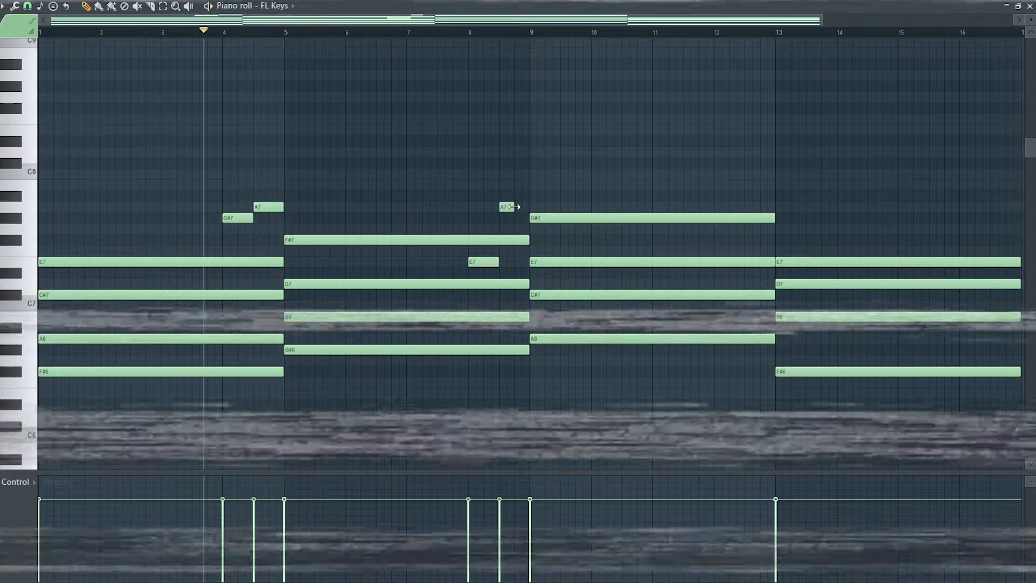
pyautogui.click(521, 218)
pyautogui.click(450, 33)
pyautogui.press('space')
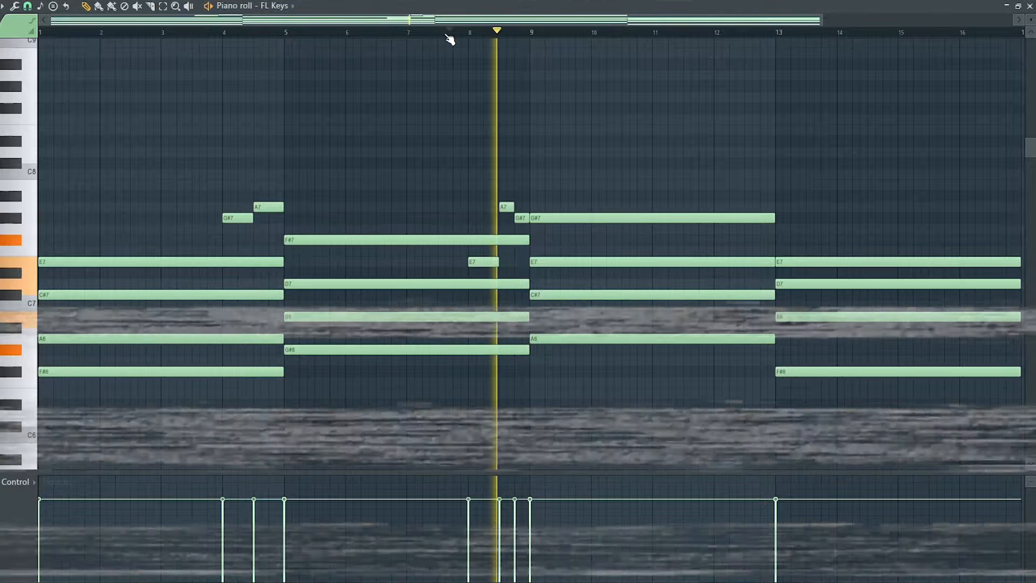
pyautogui.press('space')
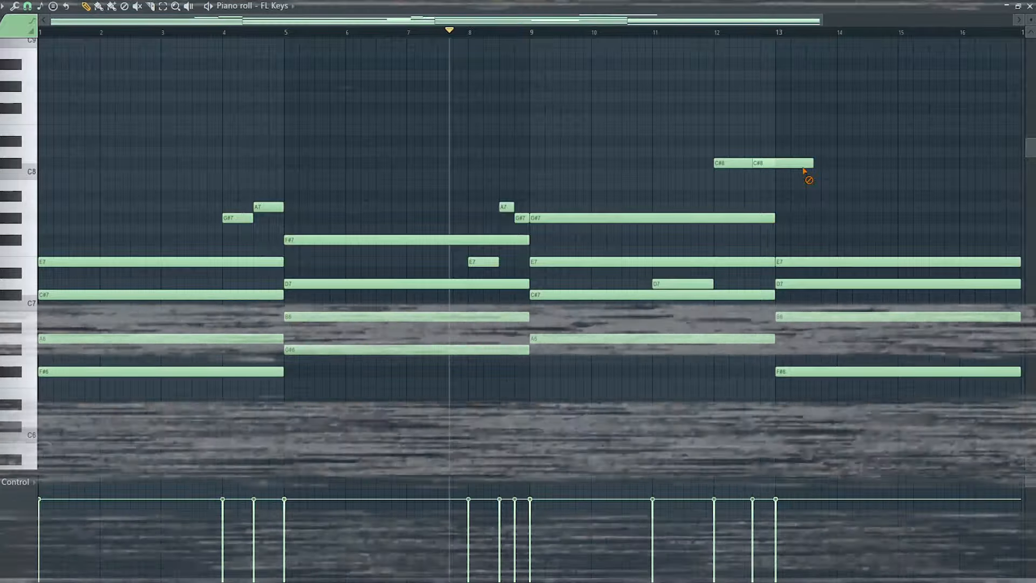
# Step: Complete the piano melody with D7 in bar 11 and C#8 and B7 in bar 12, and play back the passage
pyautogui.click(750, 185)
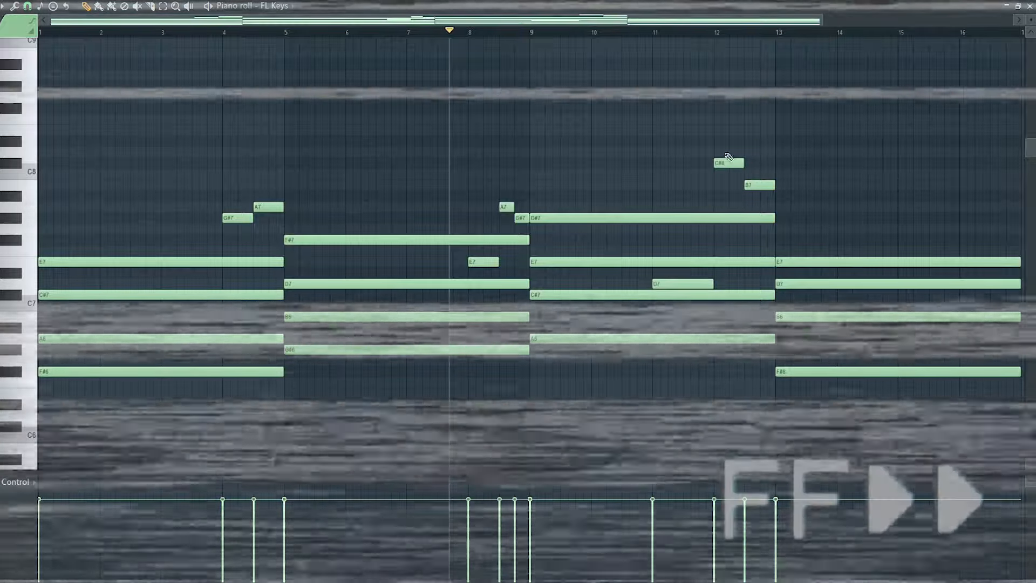
pyautogui.click(624, 33)
pyautogui.press('space')
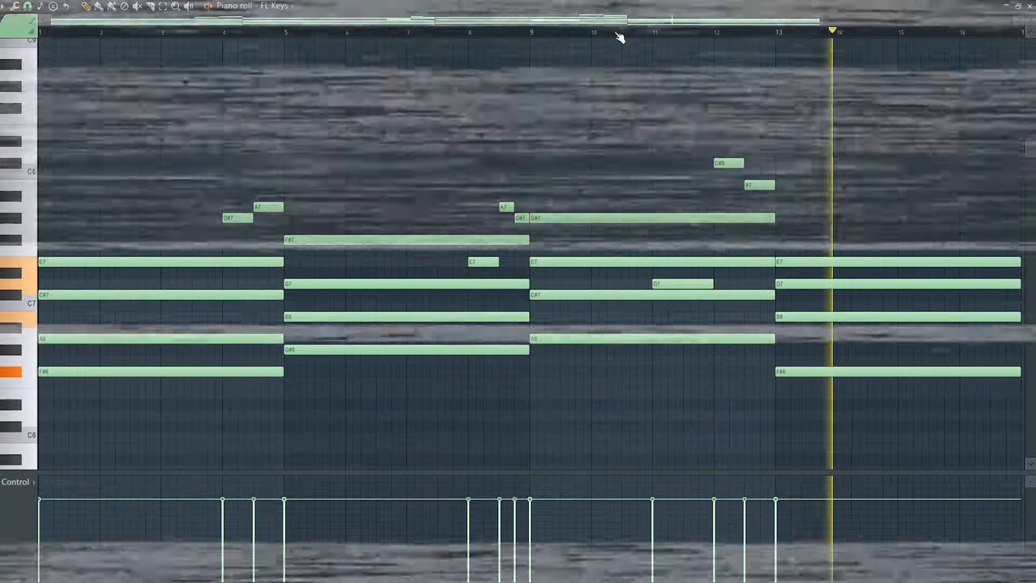
pyautogui.press('space')
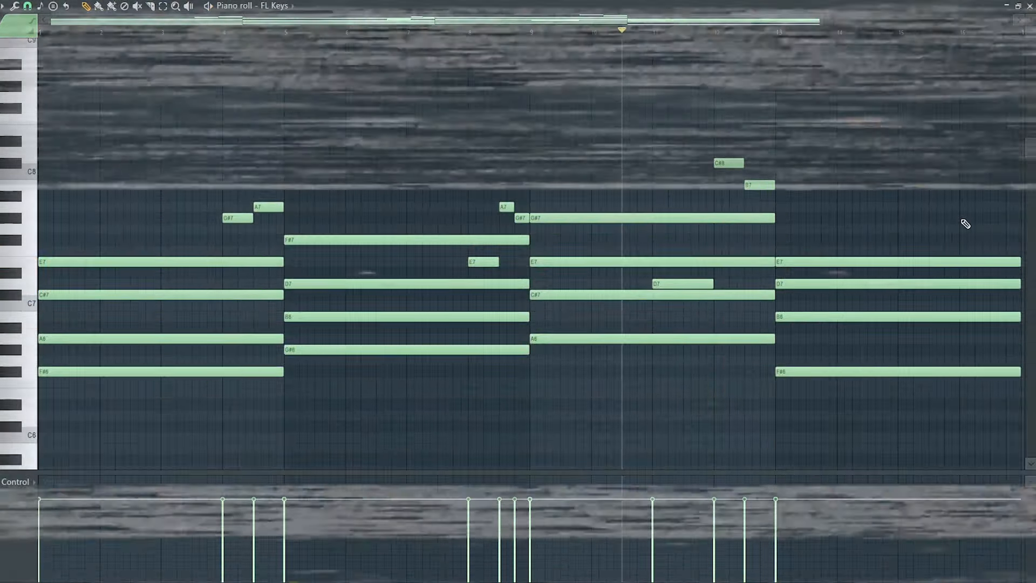
# Step: Add the descending melody notes A7, G#7 and F#7 in bar 16 of the piano part and play back the ending
pyautogui.click(961, 207)
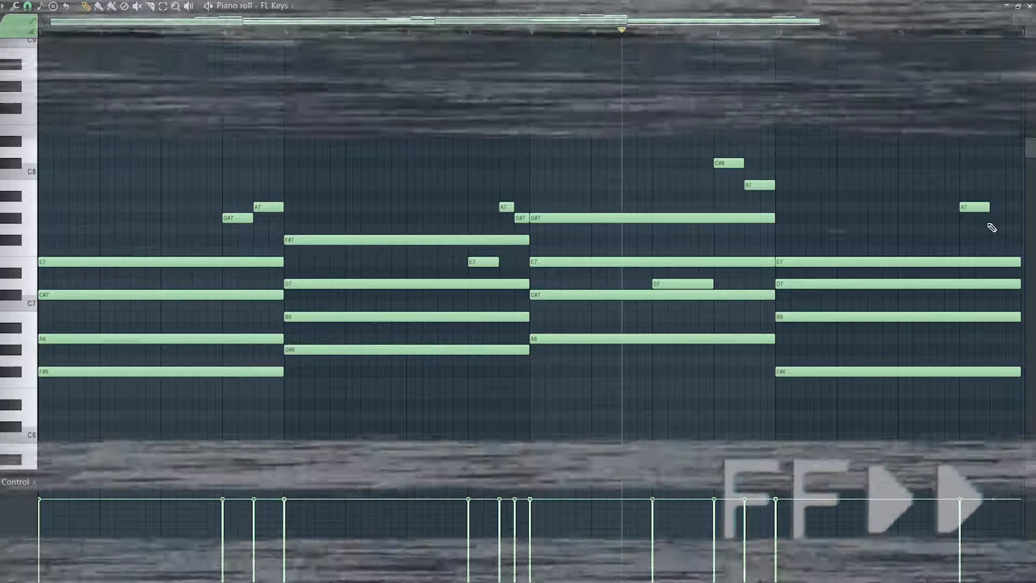
pyautogui.click(998, 218)
pyautogui.click(1010, 240)
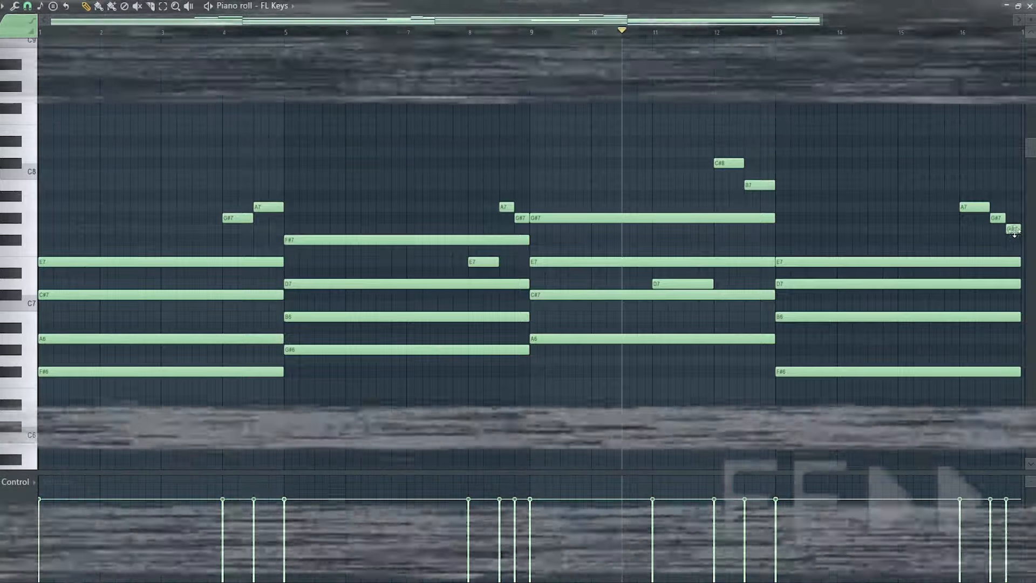
pyautogui.click(938, 32)
pyautogui.press('space')
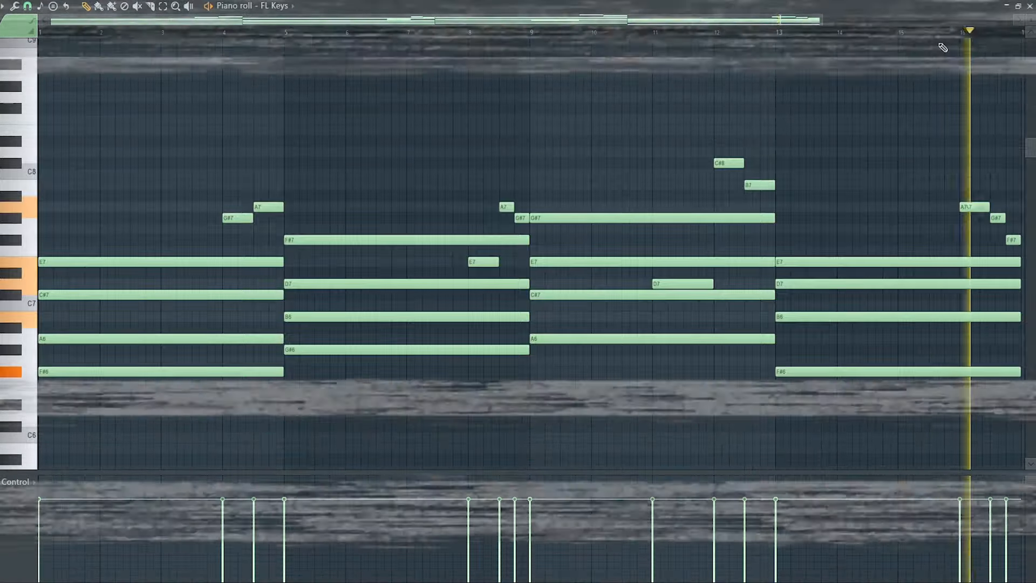
pyautogui.press('space')
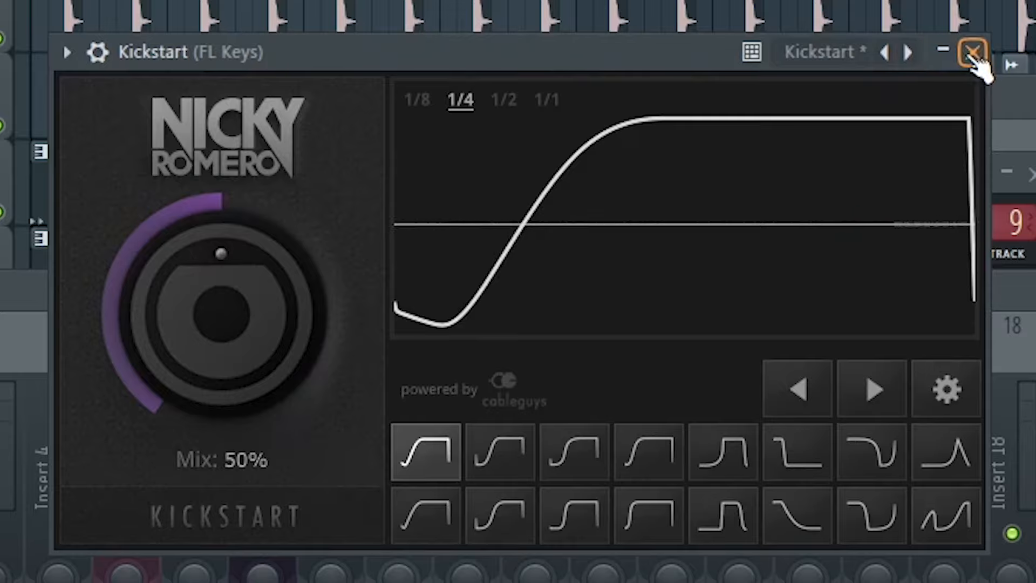
# Step: In the FL Keys track's EQ, move low shelf band 1 to about 500 Hz at its lowest gain to cut the lows
pyautogui.click(972, 53)
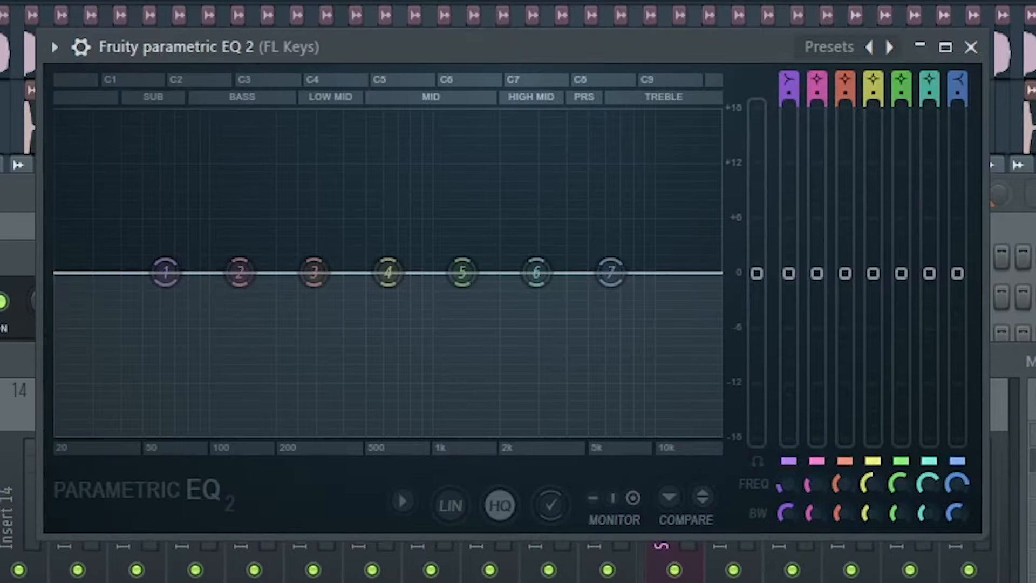
pyautogui.moveTo(165, 271); pyautogui.dragTo(374, 431)
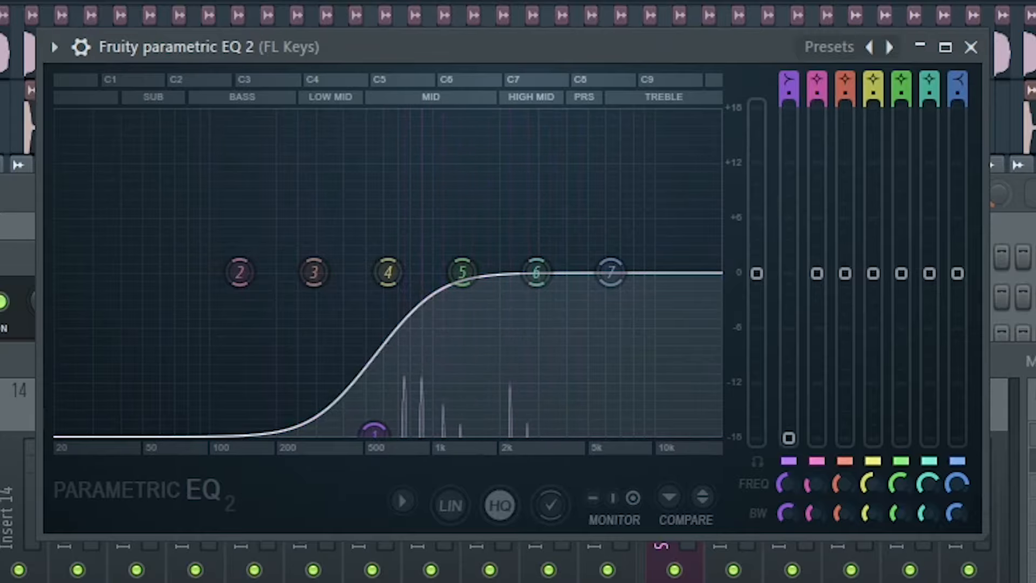
pyautogui.click(971, 47)
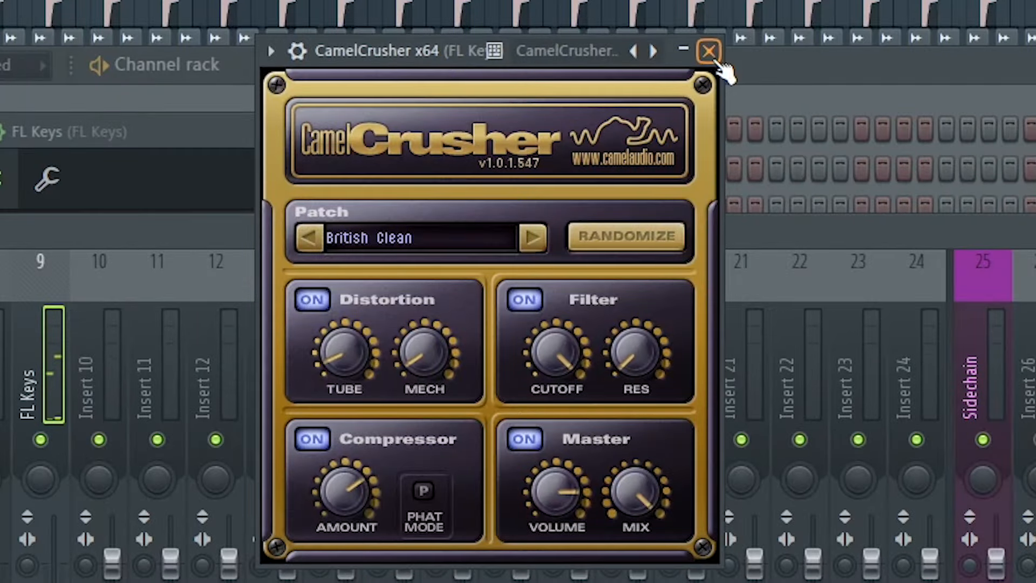
# Step: Close CamelCrusher and raise the ValhallaRoom reverb mix on the FL Keys track to about 51%
pyautogui.click(709, 52)
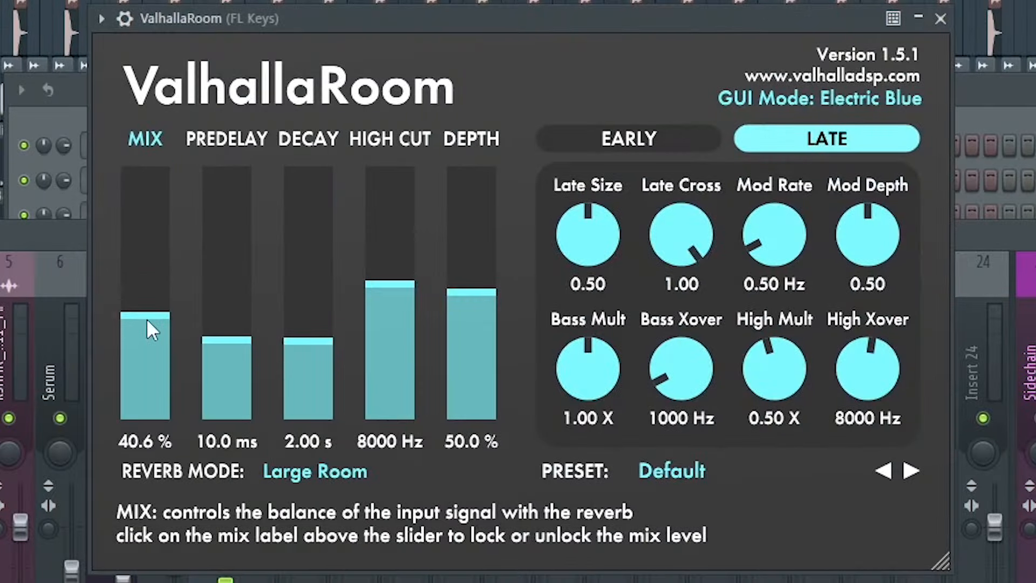
pyautogui.moveTo(147, 318)
pyautogui.mouseDown()
pyautogui.moveTo(151, 336)
pyautogui.moveTo(142, 310)
pyautogui.mouseUp()
pyautogui.moveTo(149, 319); pyautogui.dragTo(142, 290)
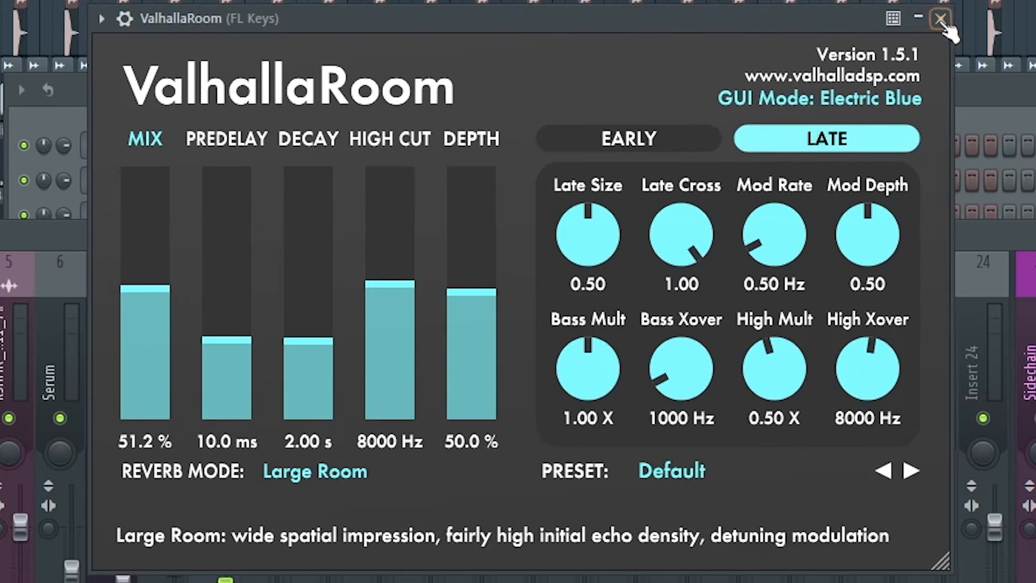
pyautogui.click(941, 19)
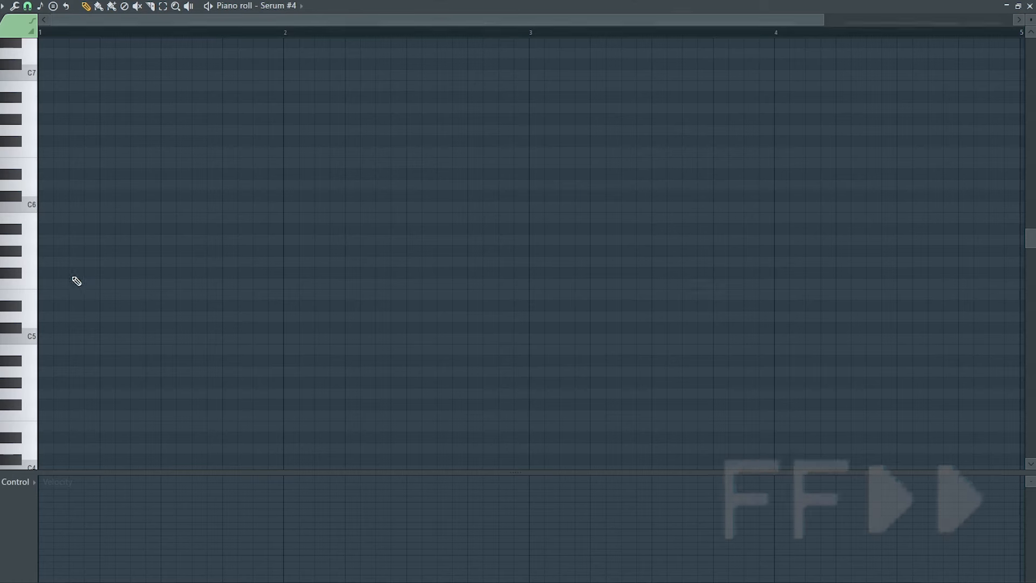
# Step: Enter a four-bar line of short off-beat notes in Serum #4, going from F#5 to C#6, B5, A5 and G#5, and play it
pyautogui.click(76, 274)
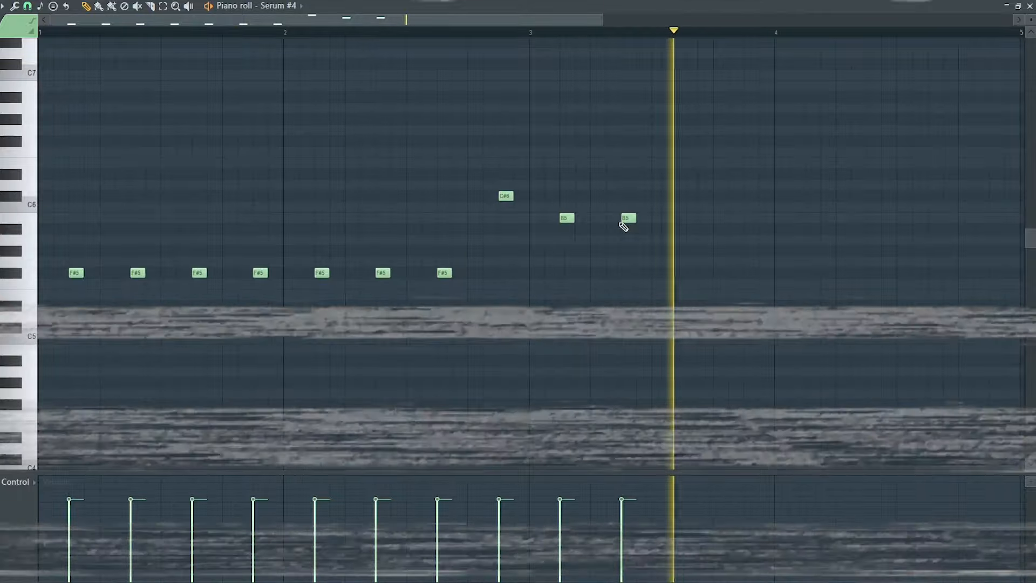
pyautogui.press('space')
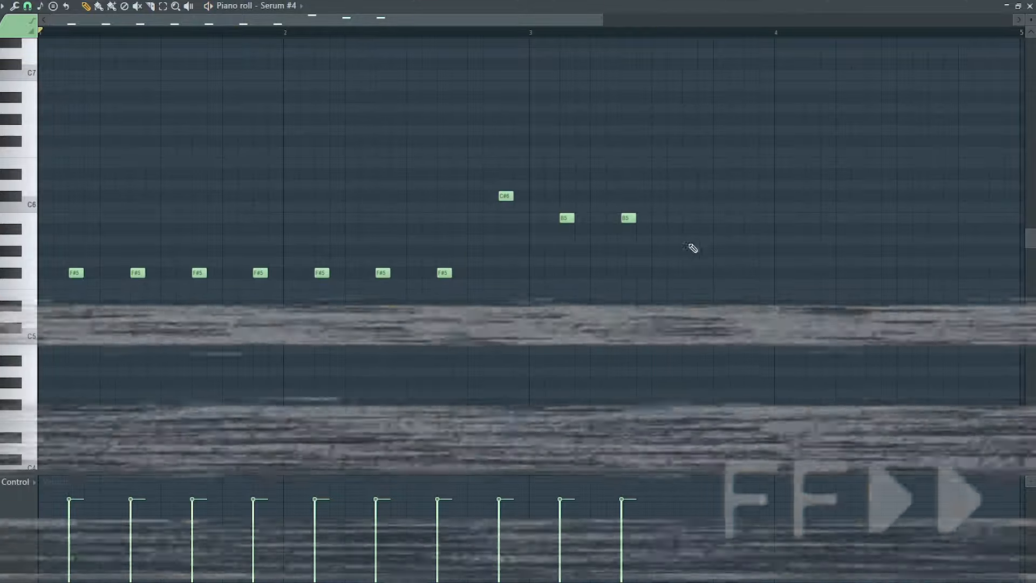
pyautogui.click(689, 218)
pyautogui.click(751, 240)
pyautogui.click(812, 240)
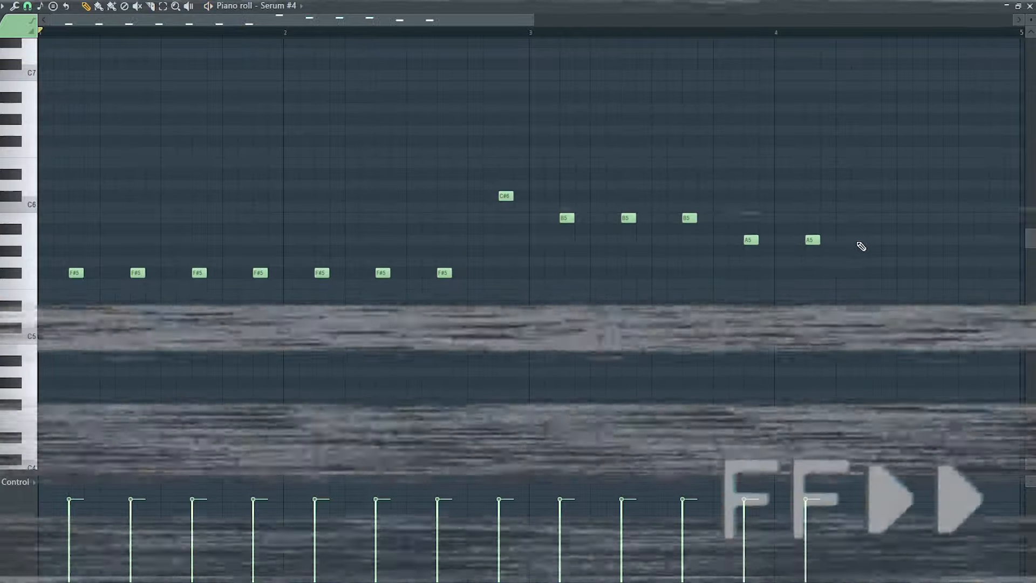
pyautogui.click(873, 239)
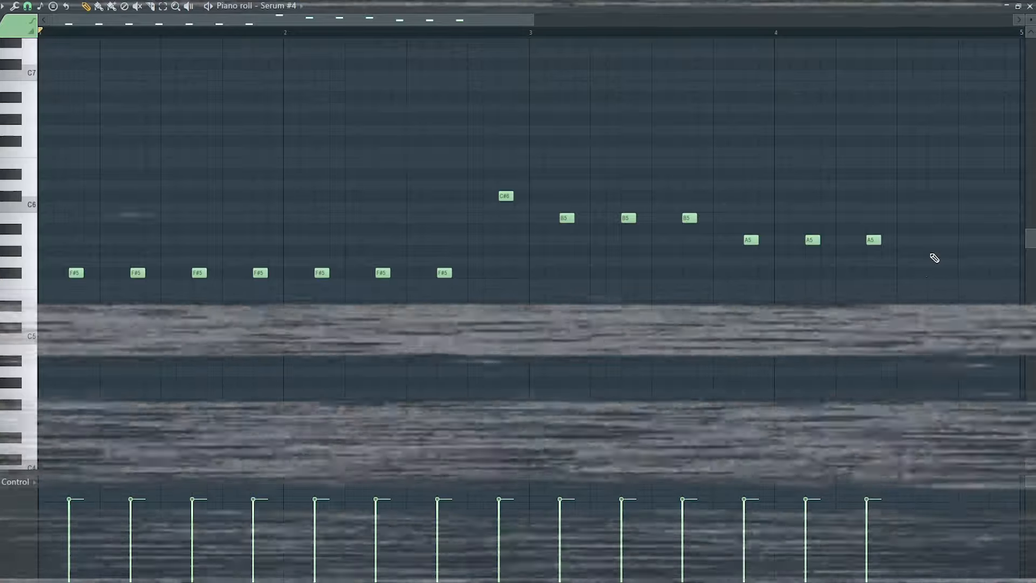
pyautogui.click(935, 250)
pyautogui.click(996, 250)
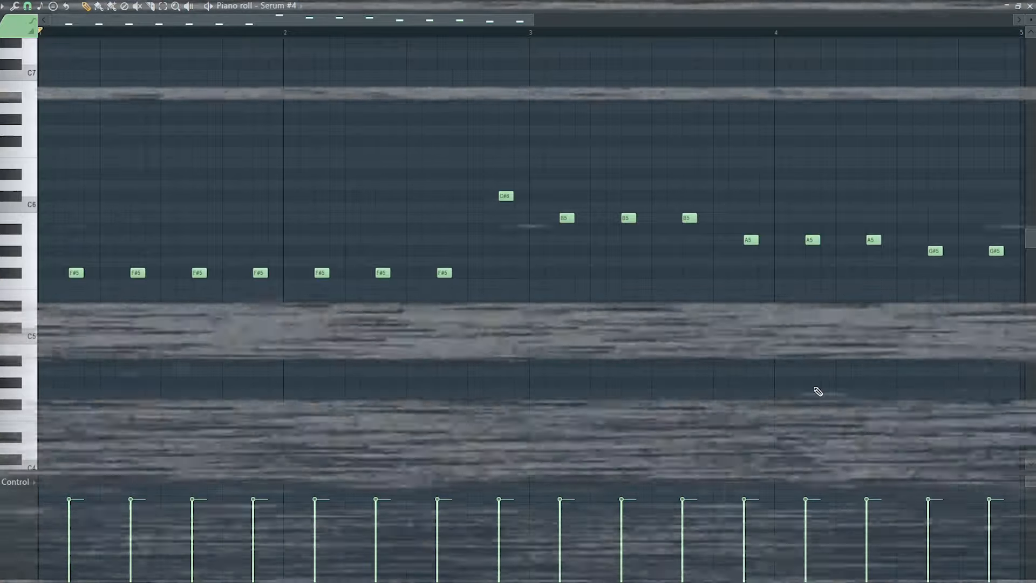
pyautogui.press('space')
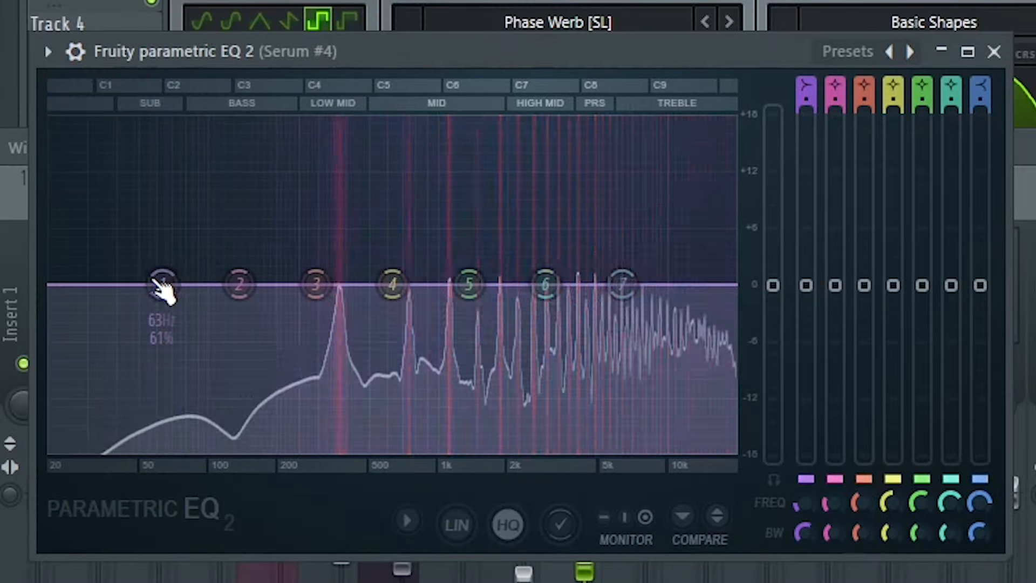
# Step: In the Serum #4 EQ, make band 1 a Steep 6 high pass at about 128 Hz with a bandwidth of about 86%
pyautogui.rightClick(162, 285)
pyautogui.moveTo(221, 384)
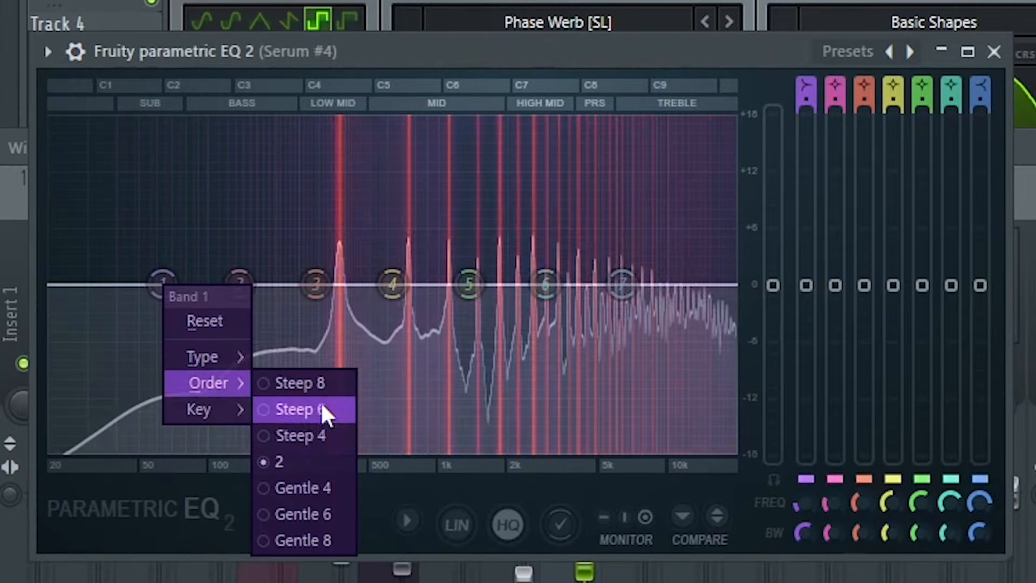
pyautogui.click(317, 411)
pyautogui.rightClick(161, 292)
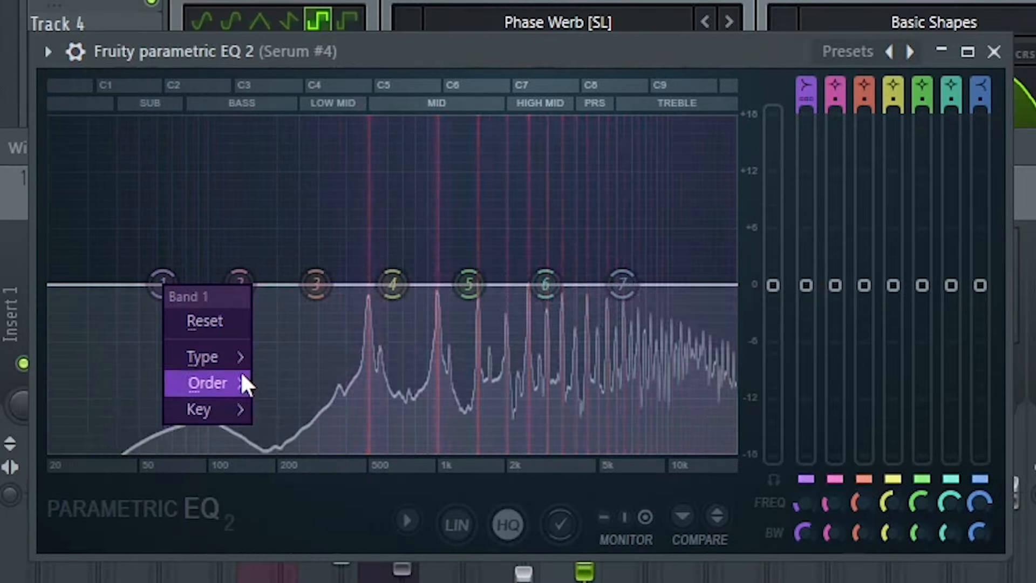
pyautogui.moveTo(239, 359)
pyautogui.click(311, 435)
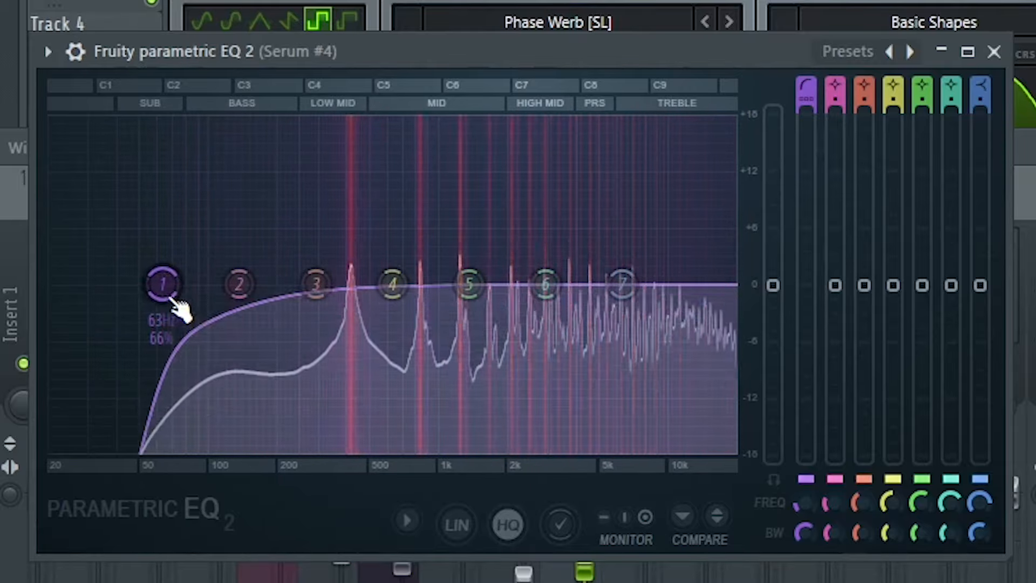
pyautogui.moveTo(169, 291); pyautogui.dragTo(240, 291)
pyautogui.scroll(3, 236, 287)
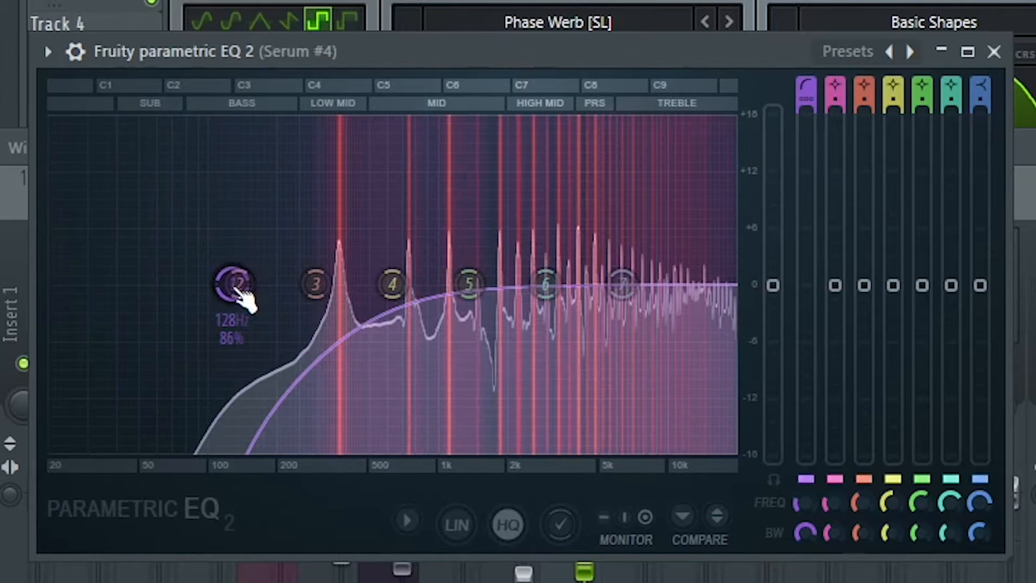
pyautogui.scroll(-2, 236, 287)
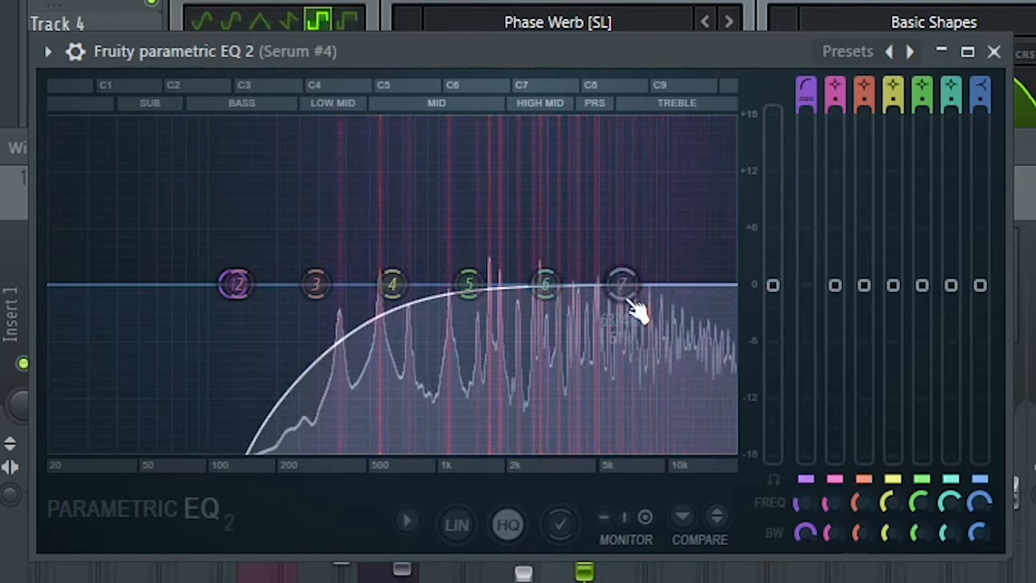
# Step: Lower bands 5 and 6 slightly in the Serum #4 EQ and close the EQ
pyautogui.moveTo(546, 284); pyautogui.dragTo(543, 301)
pyautogui.moveTo(469, 285); pyautogui.dragTo(469, 290)
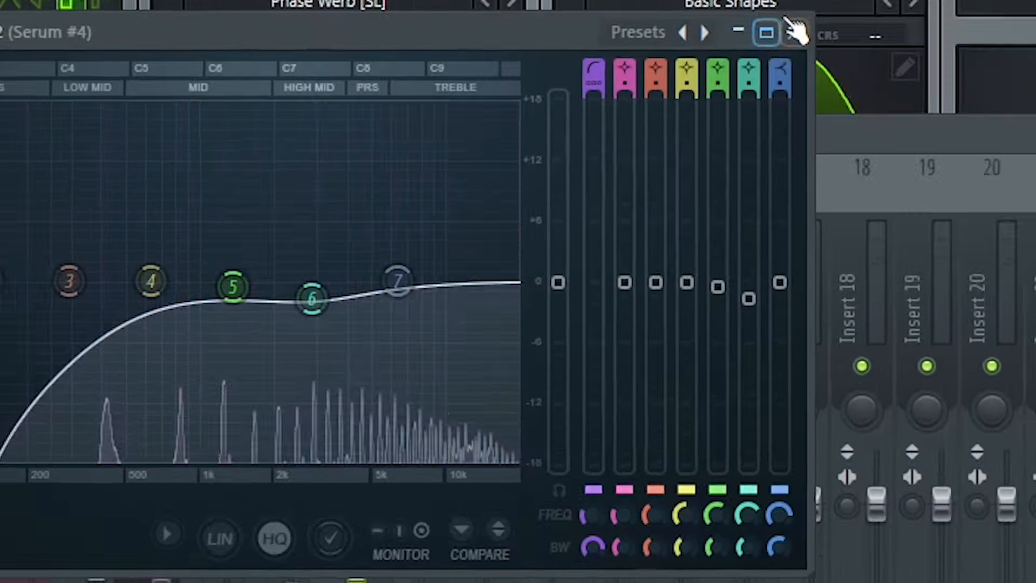
pyautogui.click(994, 52)
# Step: Enter a two-bar Serum #5 melody from F#5, C#5, E5, A5, B5, G#5 and F#5, with a varied second bar ending on E5, and play it
pyautogui.click(648, 198)
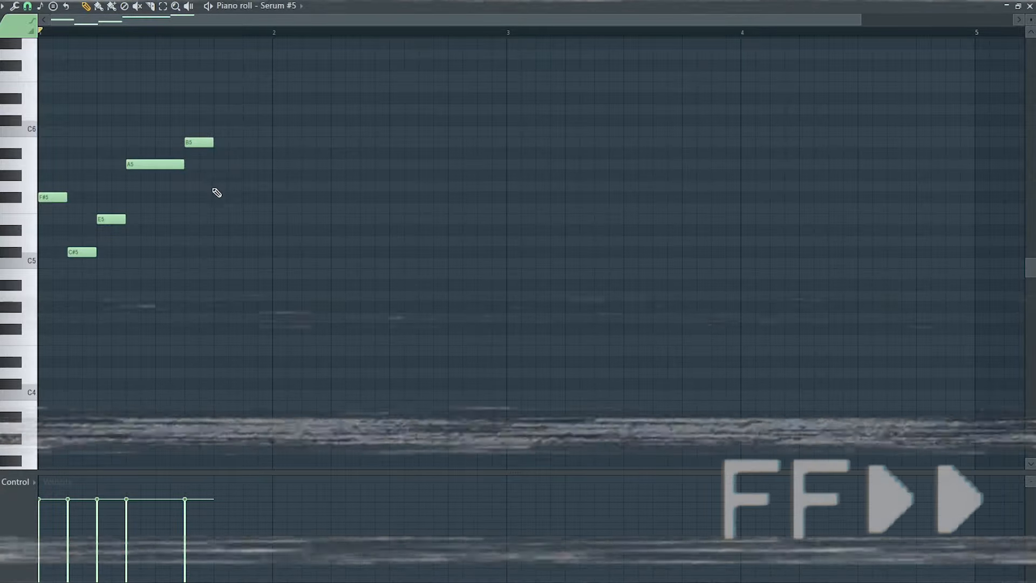
pyautogui.scroll(2, 294, 288)
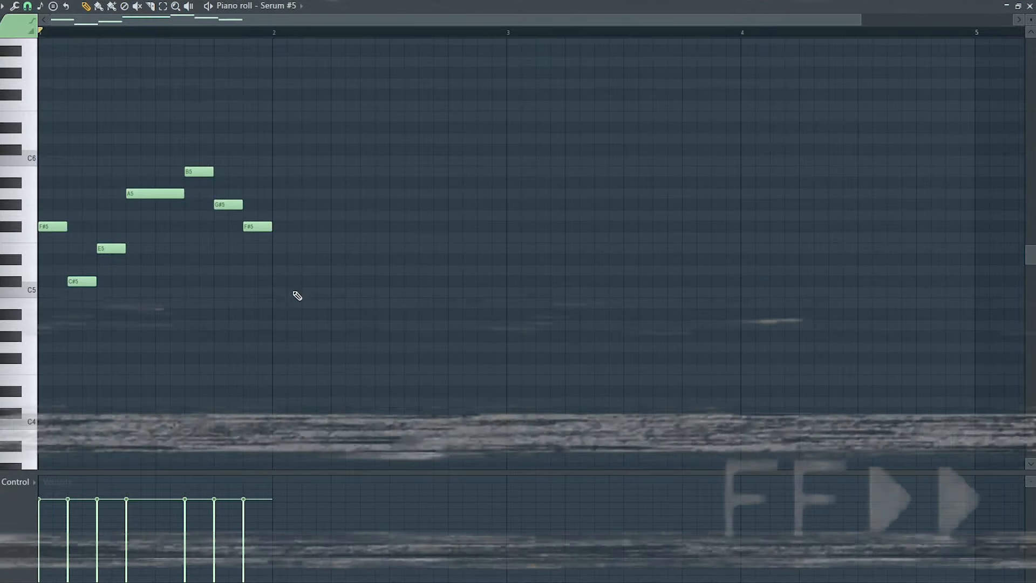
pyautogui.press('space')
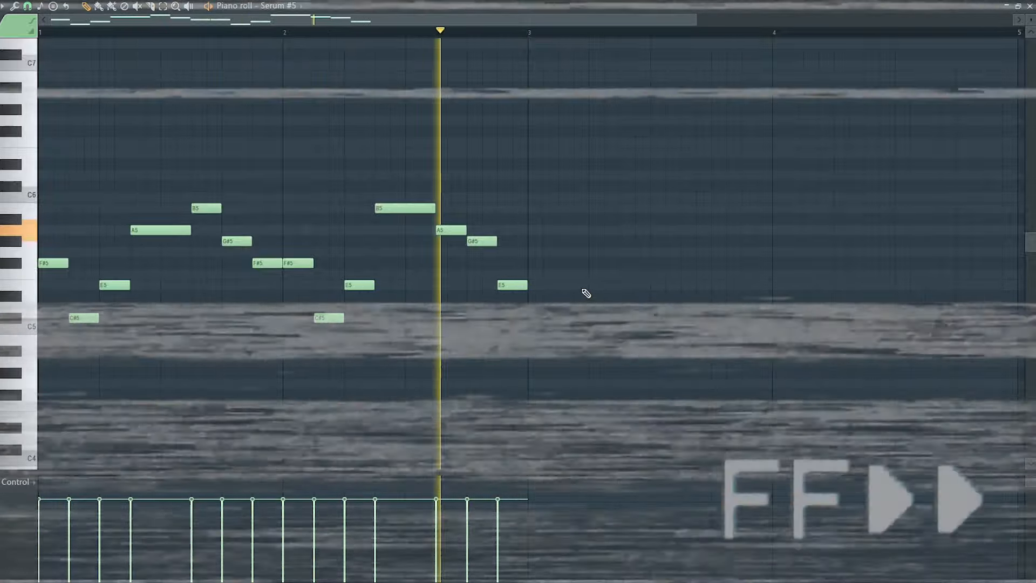
pyautogui.press('space')
# Step: Duplicate the Serum #5 melody into bars 3 and 4, vary the end of bar 4 to A5, F#5, G#5, E5, and play that bar
pyautogui.moveTo(596, 359); pyautogui.dragTo(41, 192)
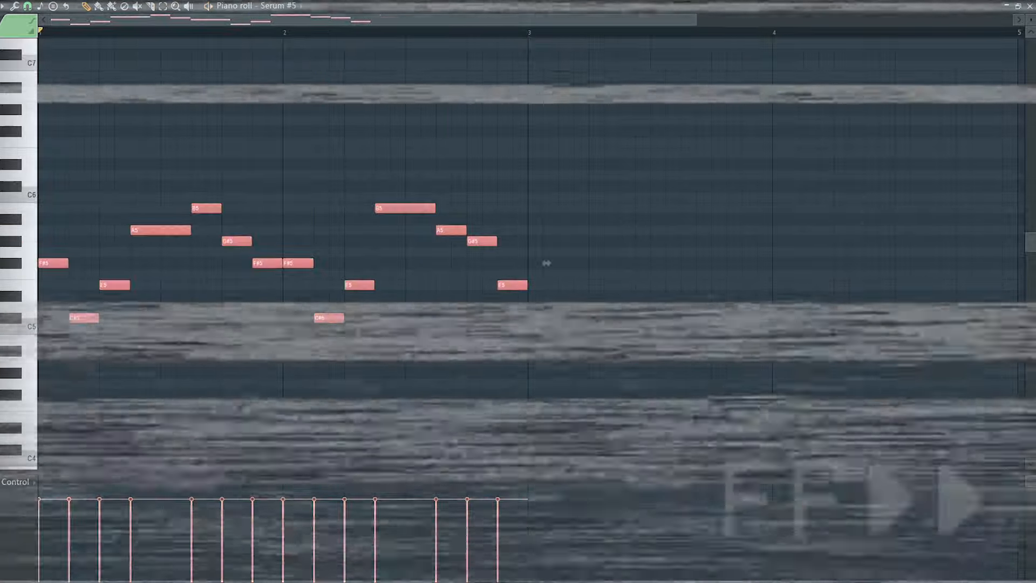
pyautogui.hotkey('ctrl', 'b')
pyautogui.keyDown('ctrl'); pyautogui.click(715, 347); pyautogui.keyUp('ctrl')
pyautogui.moveTo(883, 207); pyautogui.dragTo(939, 263)
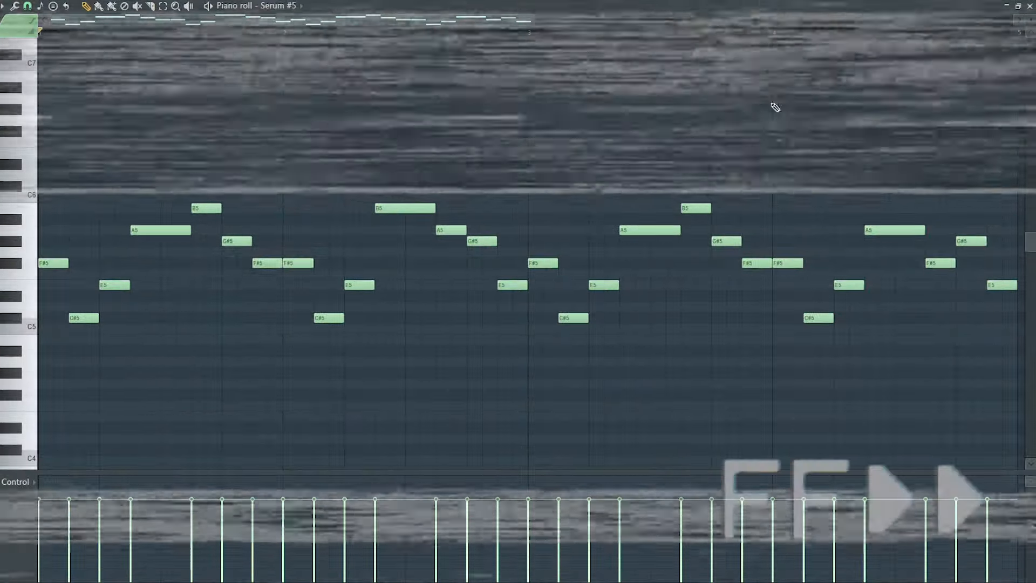
pyautogui.click(776, 34)
pyautogui.press('space')
pyautogui.press('space')
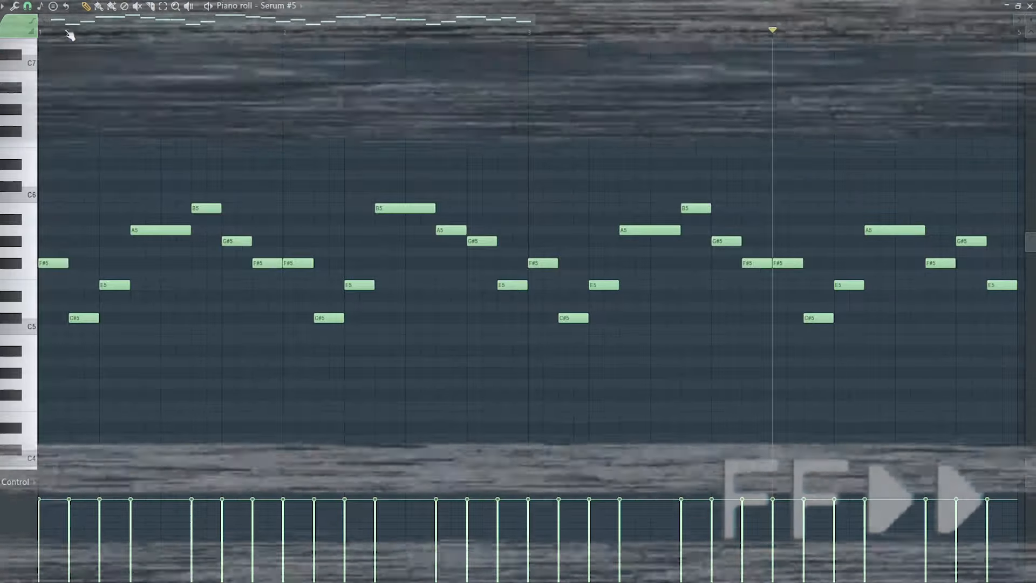
pyautogui.click(41, 33)
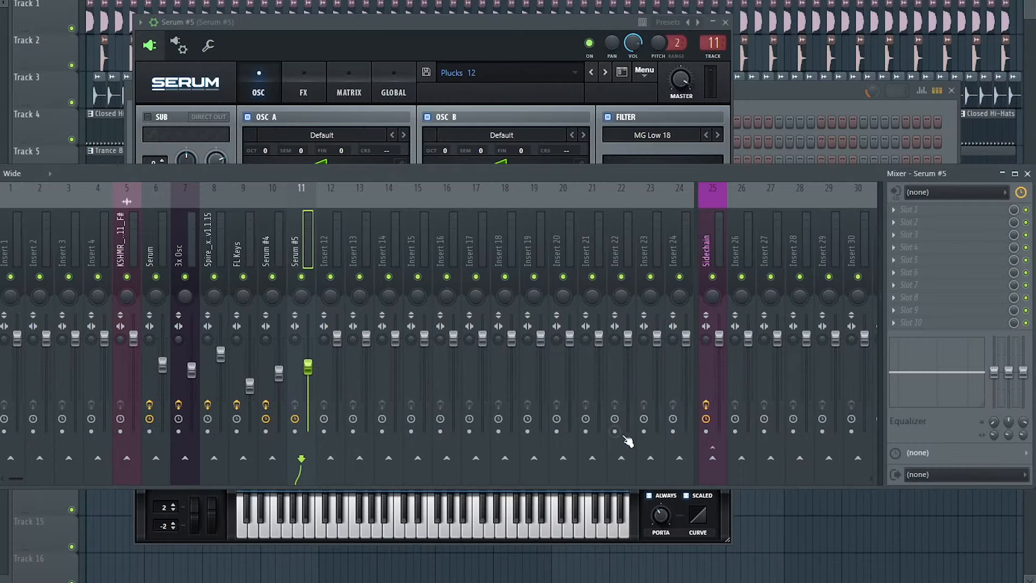
# Step: Route the Serum #5 mixer track to the Sidechain track
pyautogui.click(763, 470)
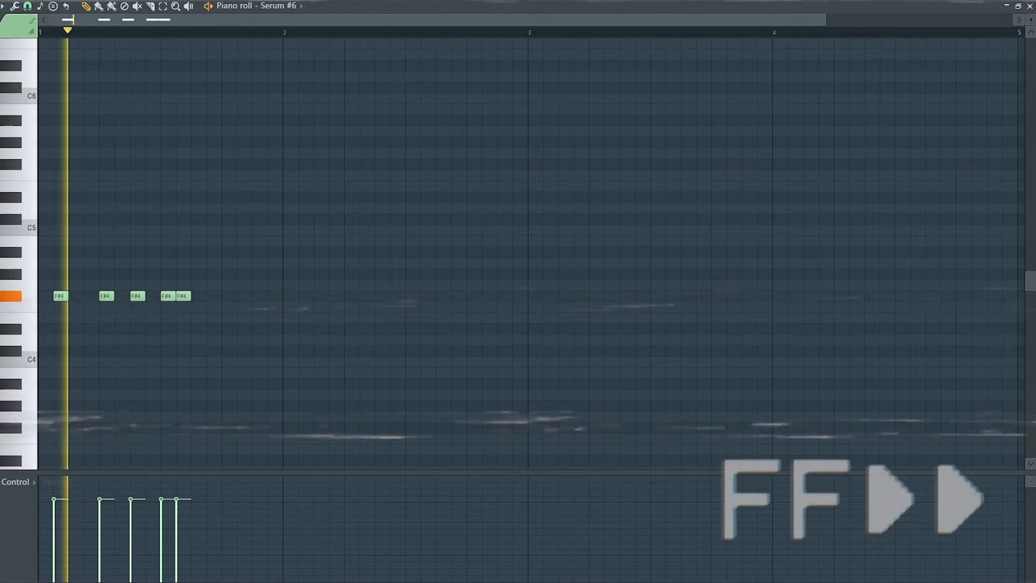
# Step: Complete bar 1 of the Serum #6 rhythm with three more short F#4 notes and play it back
pyautogui.press('space')
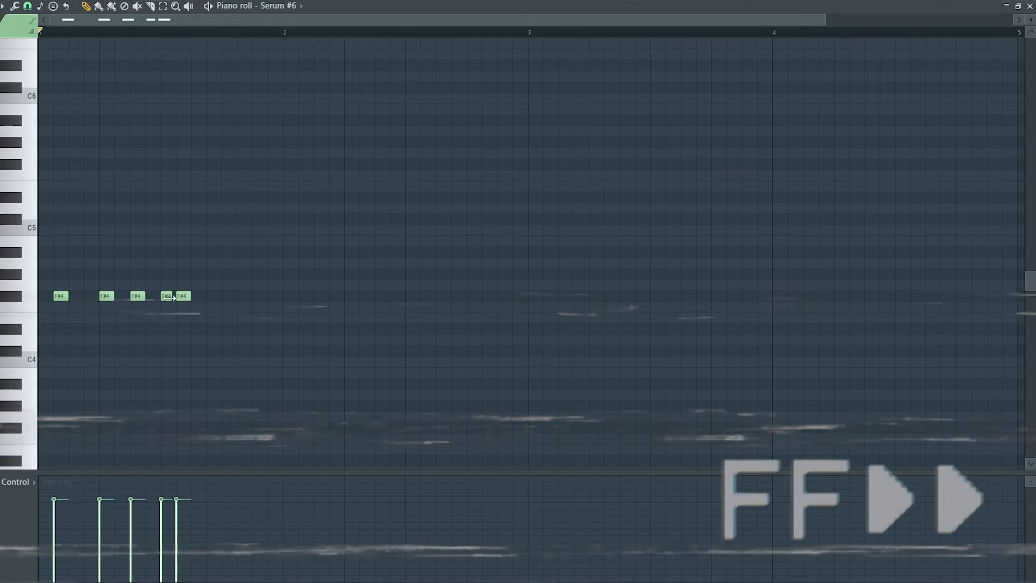
pyautogui.click(211, 296)
pyautogui.click(245, 296)
pyautogui.click(274, 297)
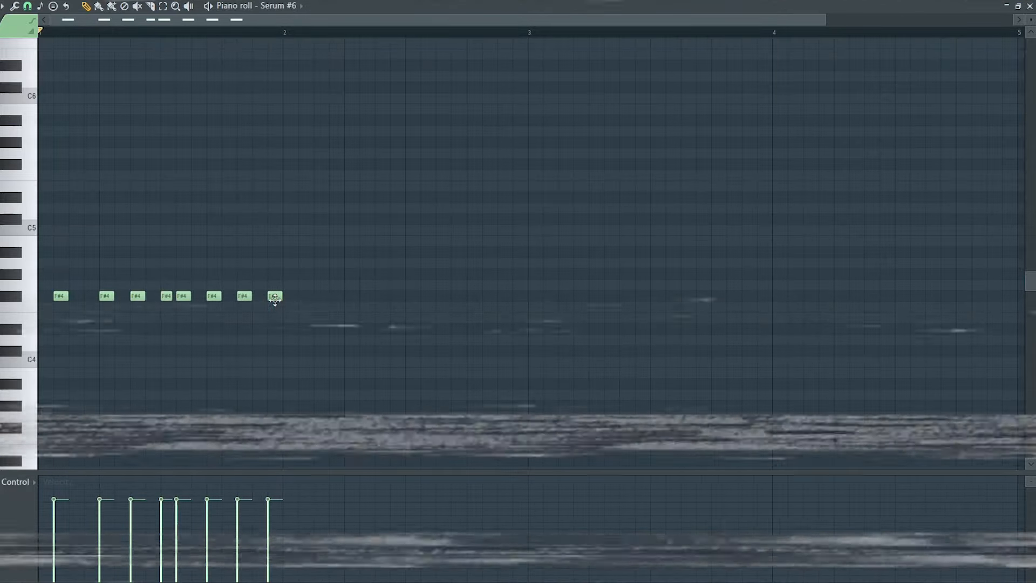
pyautogui.scroll(-1, 401, 337)
pyautogui.press('space')
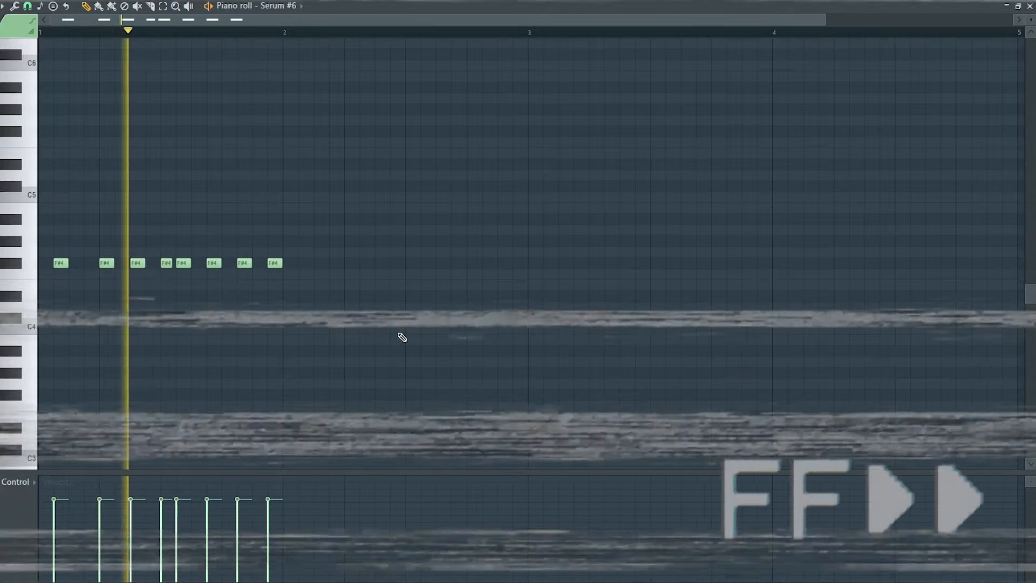
pyautogui.press('space')
# Step: Duplicate the one-bar F#4 rhythm of Serum #6 through bars 2 to 4 and return the playhead to the start
pyautogui.hotkey('ctrl', 'a')
pyautogui.hotkey('ctrl', 'b')
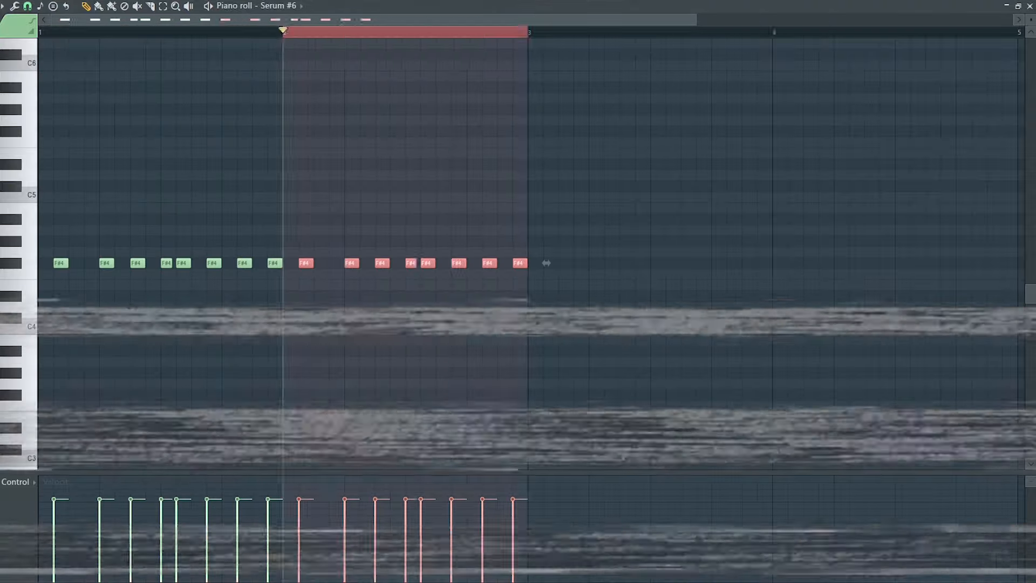
pyautogui.hotkey('ctrl', 'b')
pyautogui.hotkey('ctrl', 'b')
pyautogui.moveTo(750, 41); pyautogui.dragTo(773, 33)
pyautogui.click(41, 32)
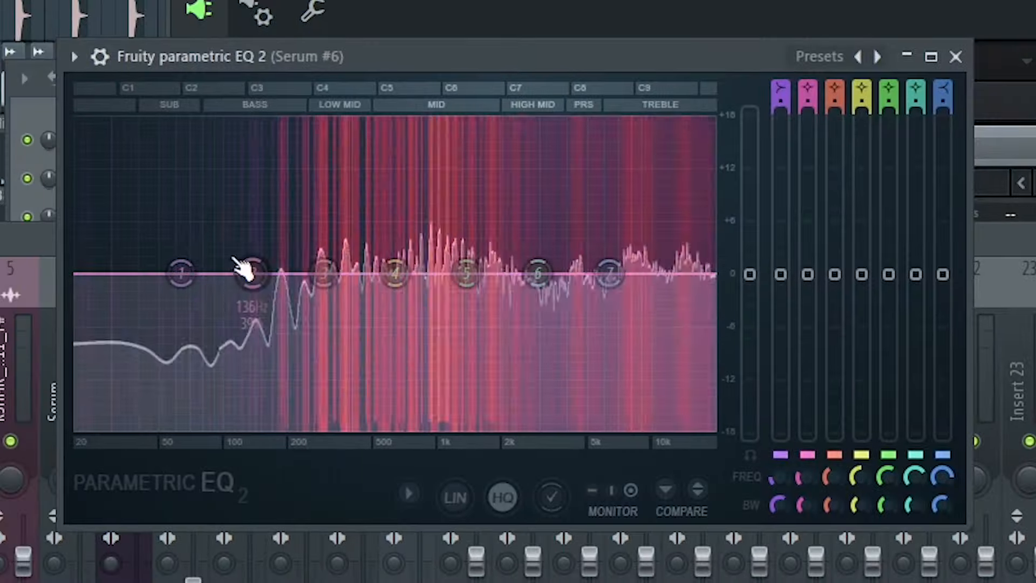
# Step: On the Serum #6 parametric EQ, roll off the lows with band 1 at about 166 Hz and slightly dip bands 5, 6 and 7
pyautogui.moveTo(182, 281); pyautogui.dragTo(273, 428)
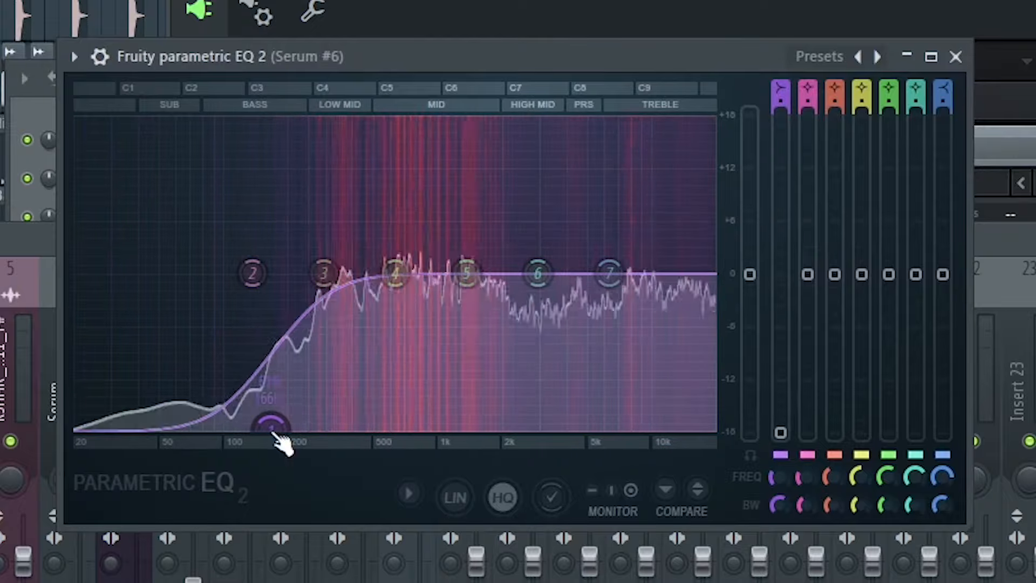
pyautogui.moveTo(469, 273); pyautogui.dragTo(542, 278)
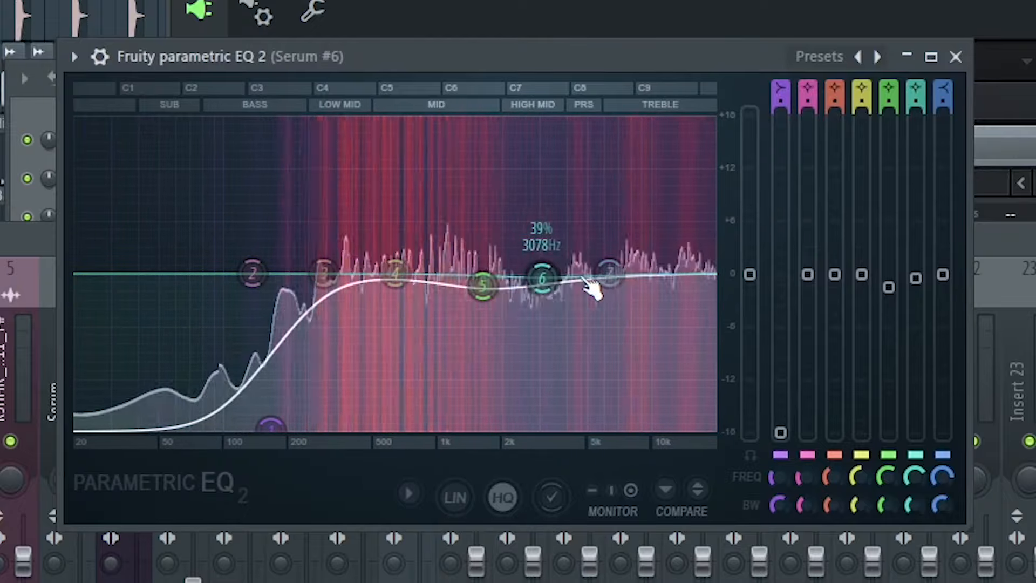
pyautogui.moveTo(610, 274); pyautogui.dragTo(619, 286)
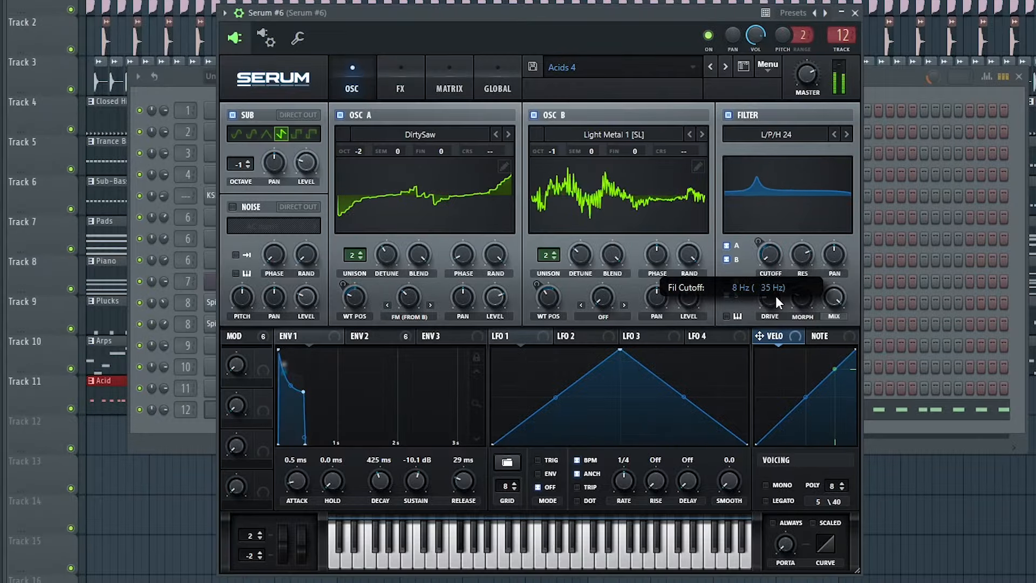
# Step: Tweak the Serum #6 filter cutoff and create an automation clip for that Fil Cutoff parameter
pyautogui.moveTo(762, 237); pyautogui.dragTo(769, 233)
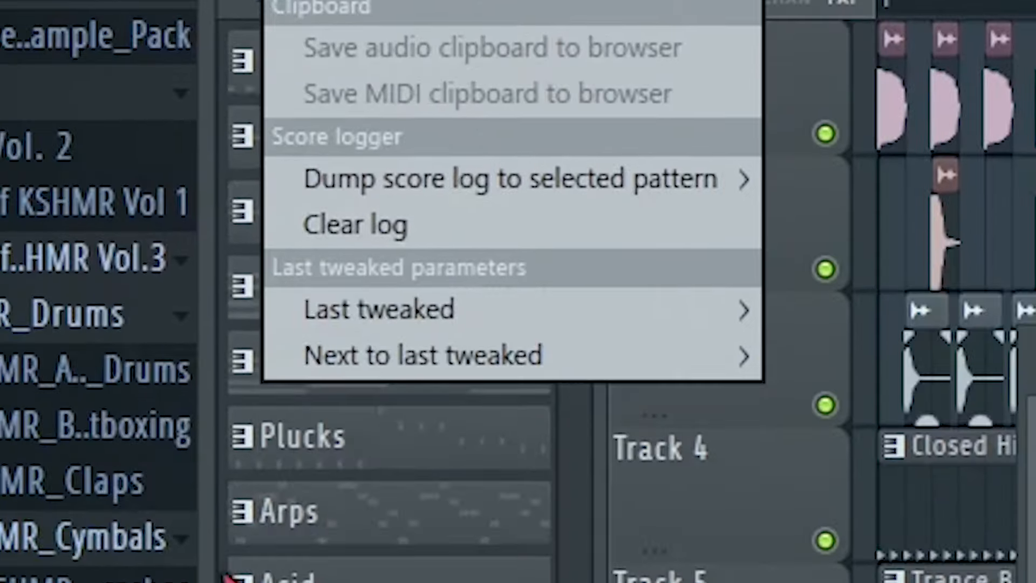
pyautogui.moveTo(54, 92)
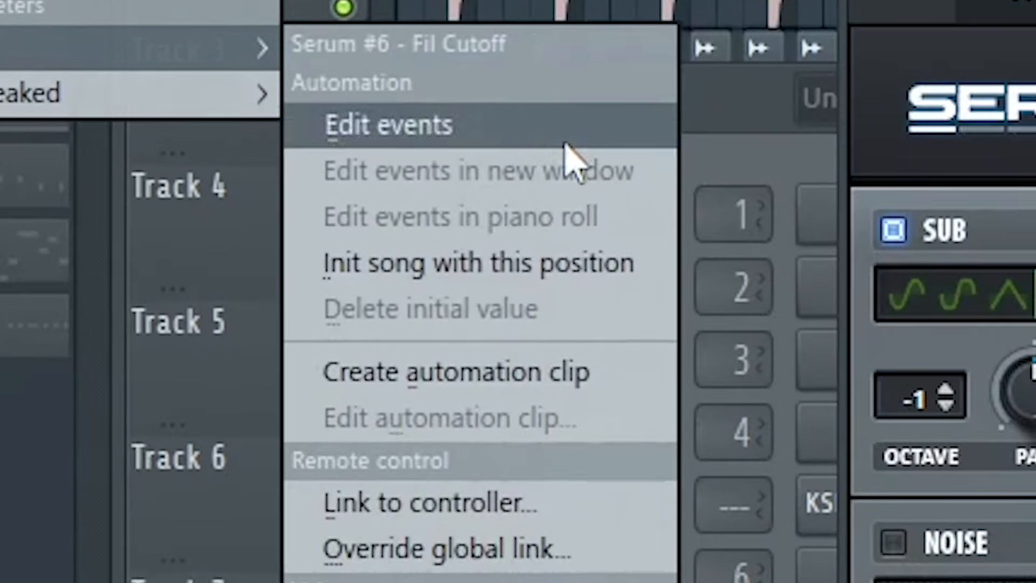
pyautogui.click(504, 380)
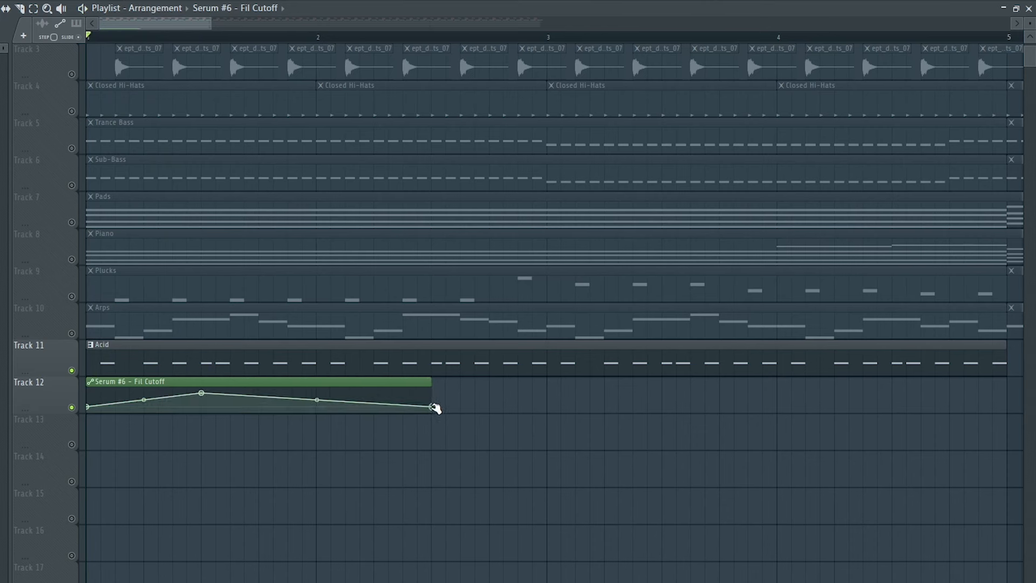
# Step: Match the low point at the middle of bar 2 in the cutoff clip to the start point's value and play it back
pyautogui.rightClick(87, 406)
pyautogui.click(157, 581)
pyautogui.rightClick(431, 407)
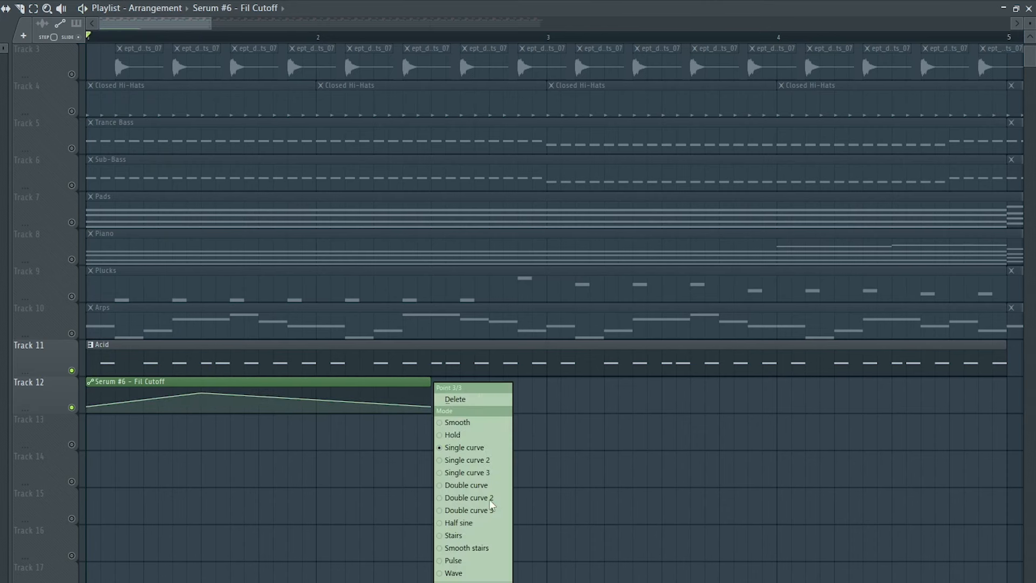
pyautogui.click(478, 582)
pyautogui.press('space')
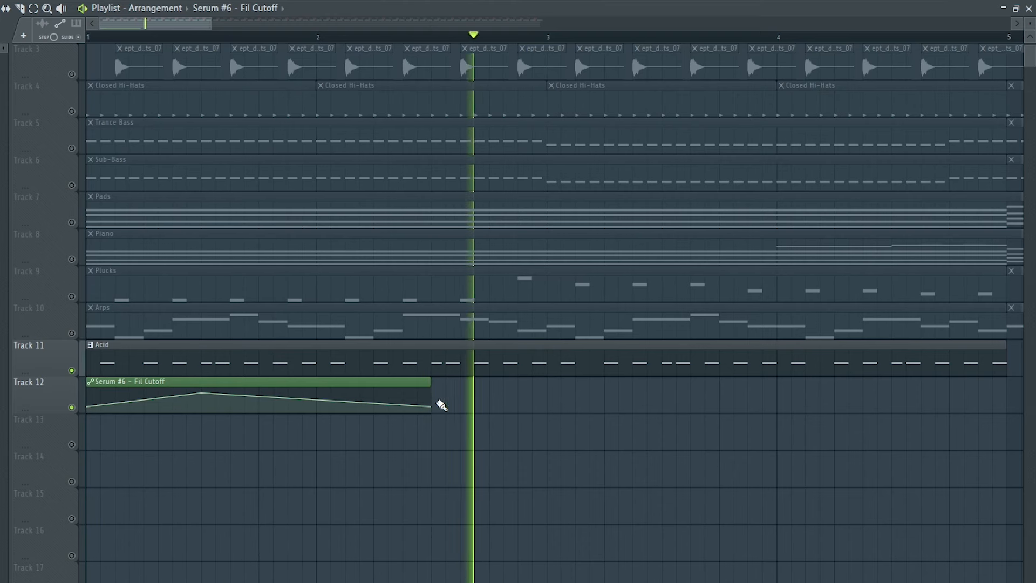
pyautogui.press('space')
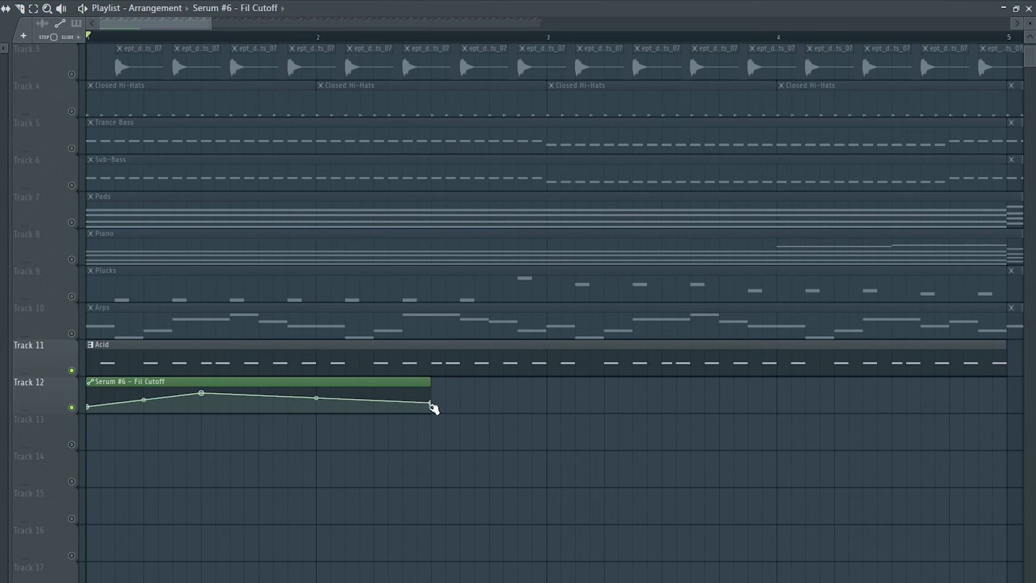
pyautogui.rightClick(432, 403)
pyautogui.click(475, 582)
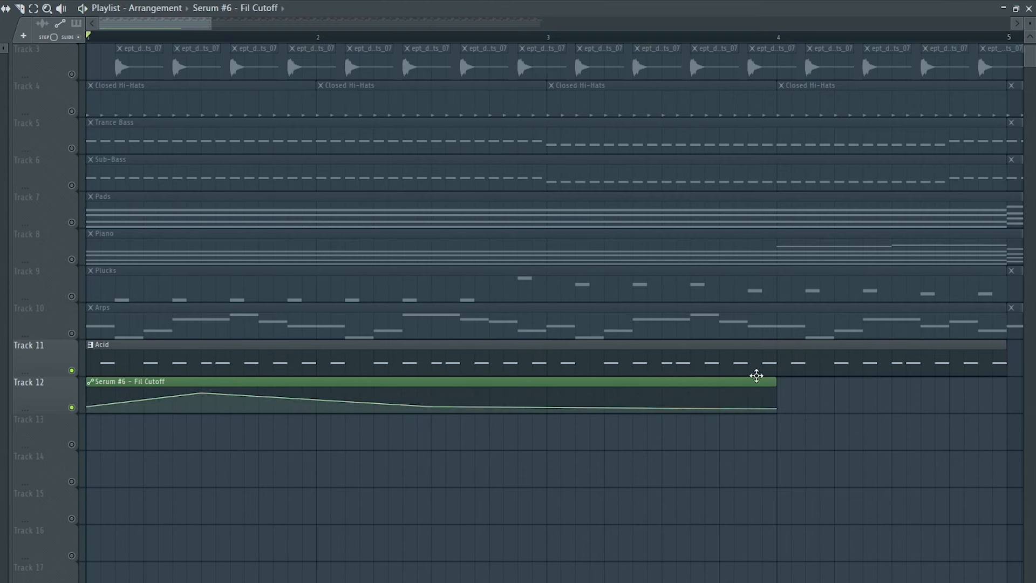
# Step: Add a second rise and fall to the Serum #6 cutoff automation, extend it to bar 5 and play it back
pyautogui.rightClick(777, 407)
pyautogui.click(783, 412)
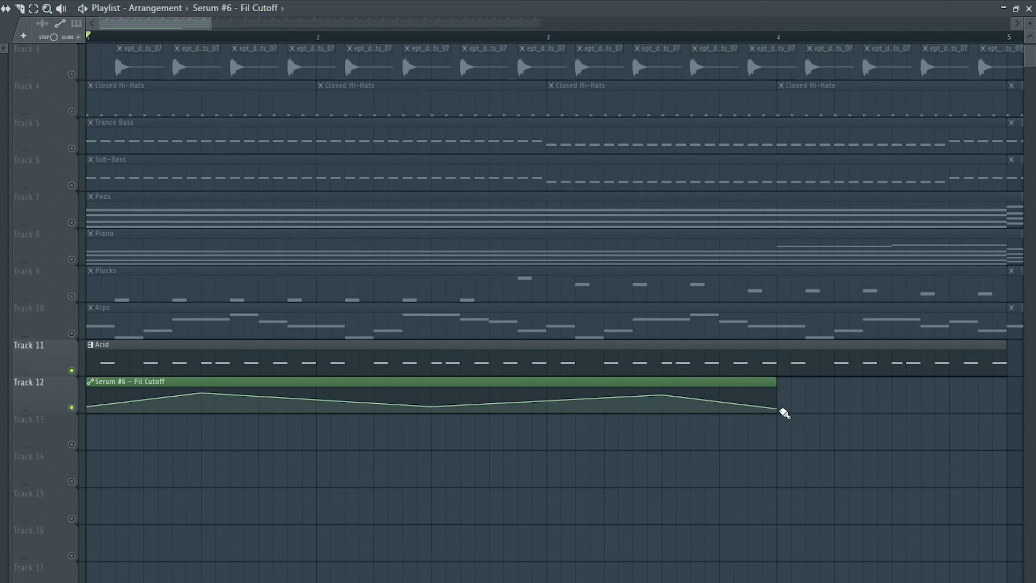
pyautogui.moveTo(778, 408); pyautogui.dragTo(992, 411)
pyautogui.press('space')
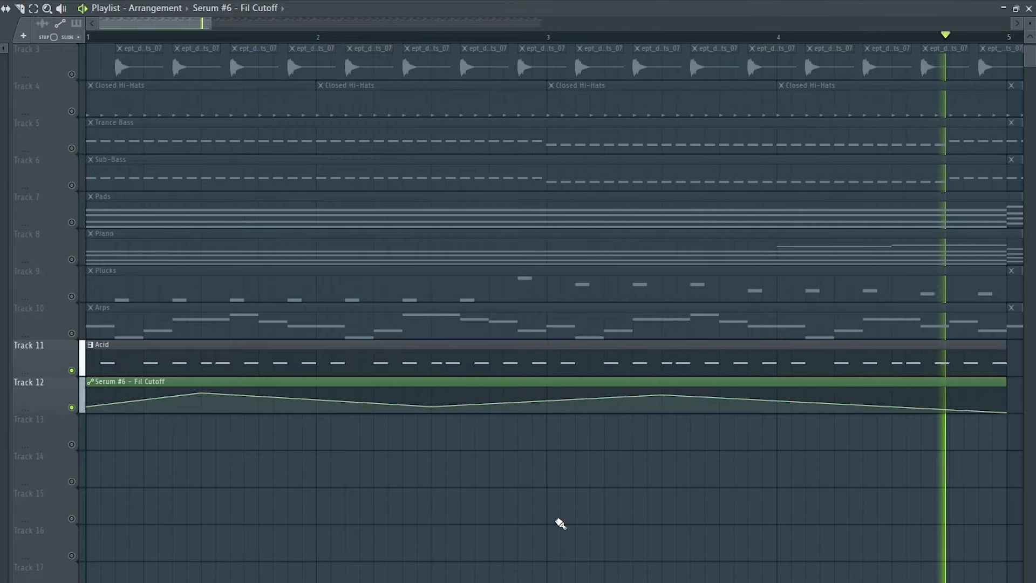
# Step: Duplicate the whole 16-bar arrangement from bar 17 and delete a kick clip on Track 1 just before the repeat
pyautogui.moveTo(804, 520); pyautogui.dragTo(100, 57)
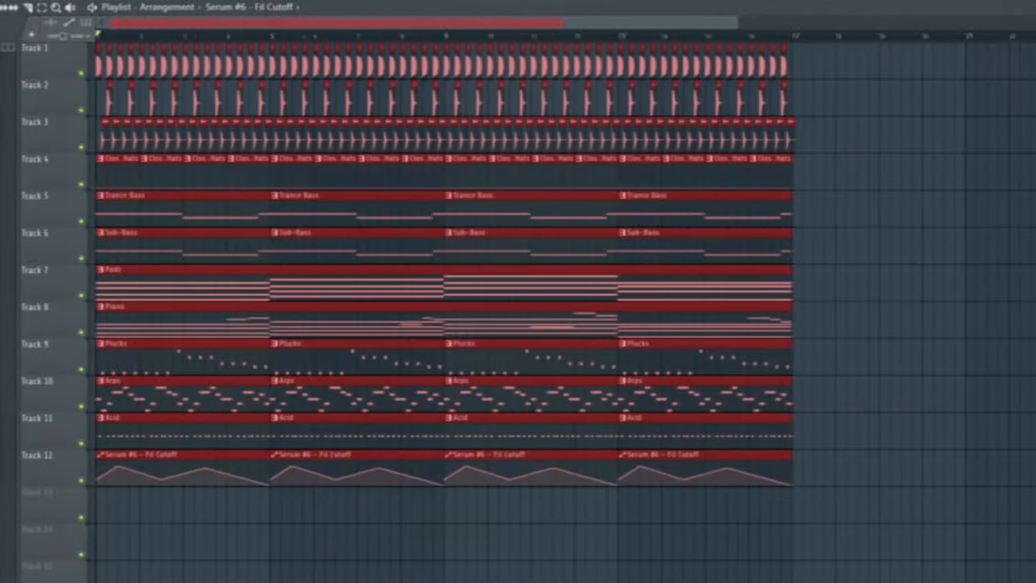
pyautogui.hotkey('ctrl', 'b')
pyautogui.scroll(2, 173, 276)
pyautogui.hscroll(5, 173, 275)
pyautogui.scroll(8, 351, 324)
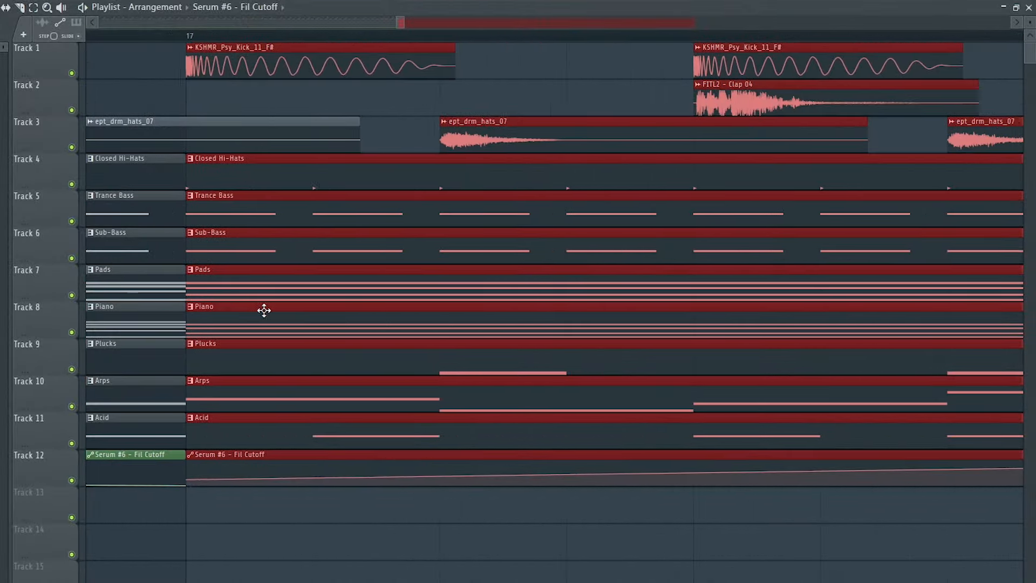
pyautogui.scroll(-6, 264, 307)
pyautogui.rightClick(526, 70)
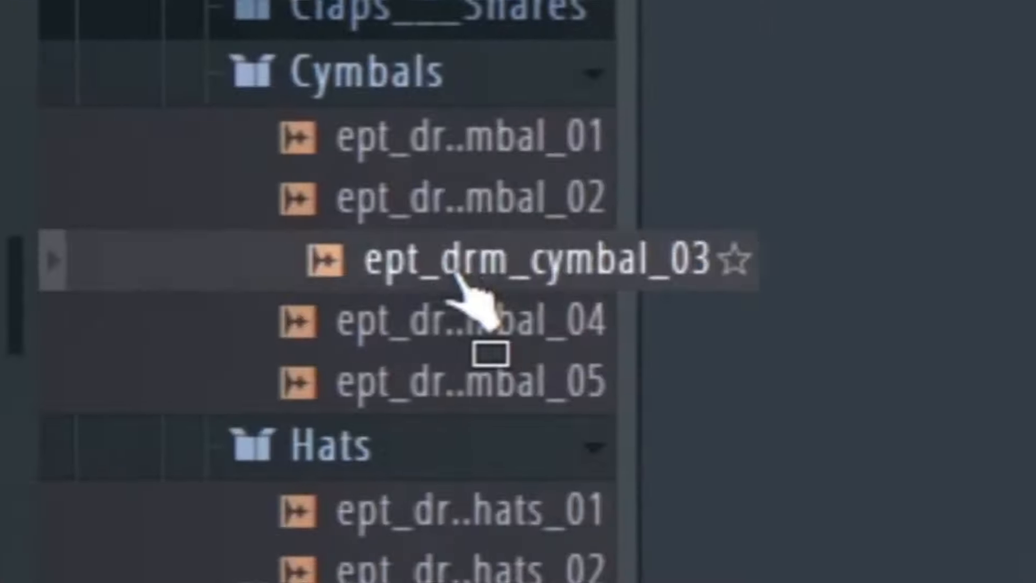
# Step: Place ept_drm_cymbal_03 and KSHMR_Sweep_Down_17_Flutter at bar 17 below the existing tracks and open the sample settings of each
pyautogui.moveTo(475, 296); pyautogui.dragTo(102, 506)
pyautogui.doubleClick(196, 507)
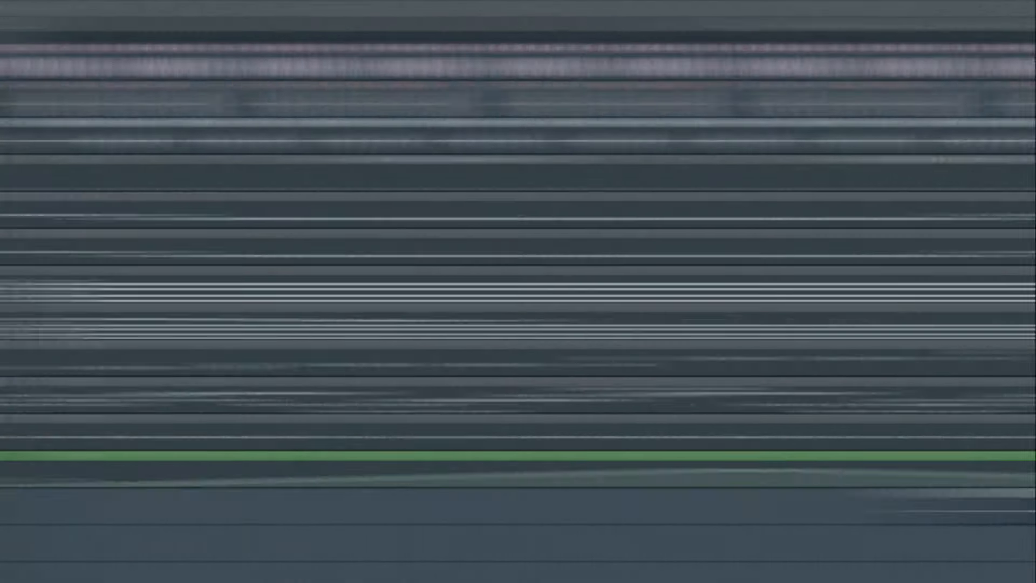
pyautogui.moveTo(624, 289); pyautogui.dragTo(398, 540)
pyautogui.doubleClick(488, 534)
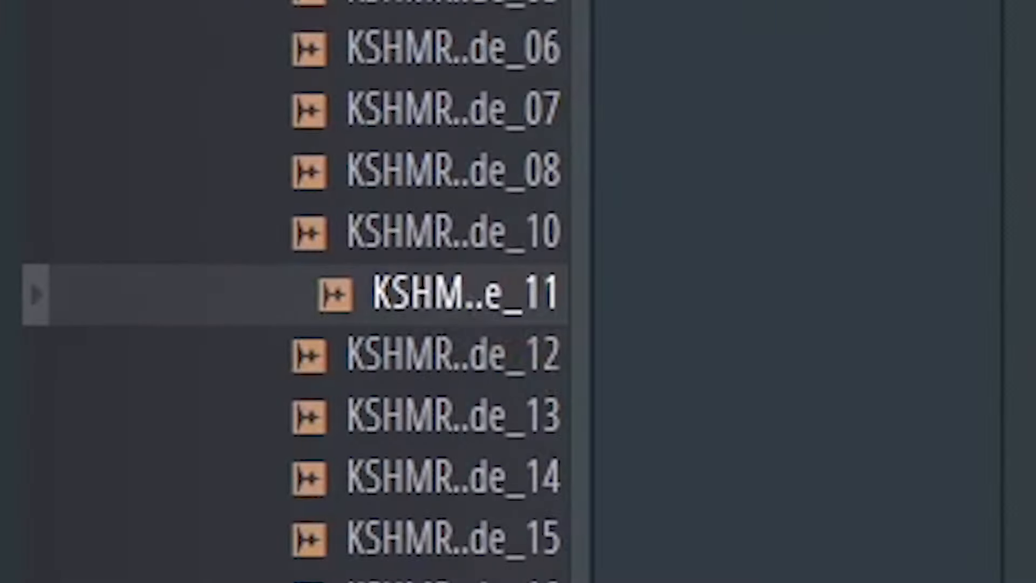
# Step: Place the KSHMR_Ride_11 sample at bar 17 and lower its channel volume
pyautogui.moveTo(81, 270); pyautogui.dragTo(428, 488)
pyautogui.moveTo(21, 210); pyautogui.dragTo(0, 286)
pyautogui.moveTo(264, 284); pyautogui.dragTo(408, 318)
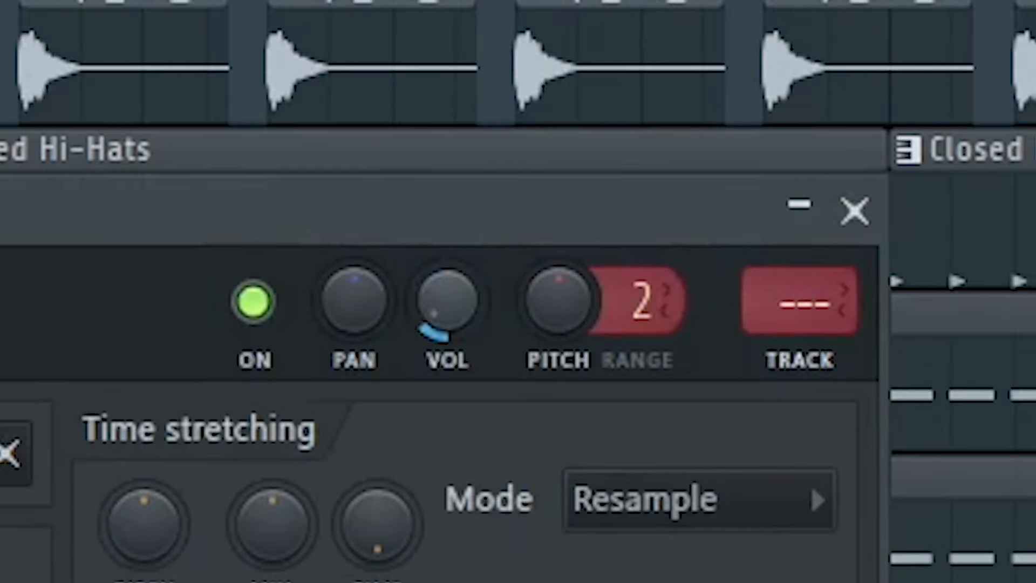
pyautogui.click(857, 212)
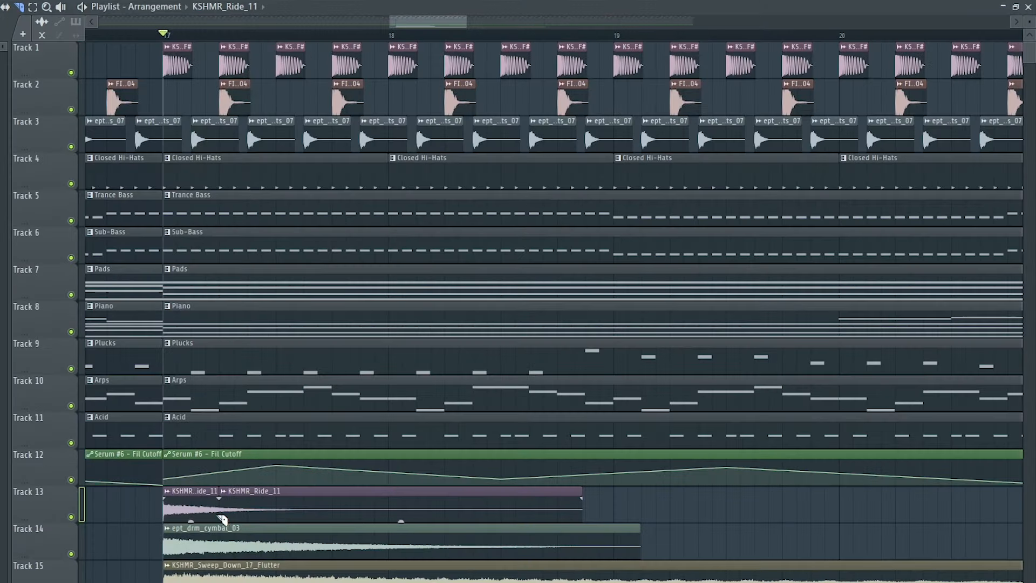
# Step: Repeat the one-beat KSHMR_Ride_11 clip on every beat along Track 13 from bar 17 onward
pyautogui.rightClick(229, 495)
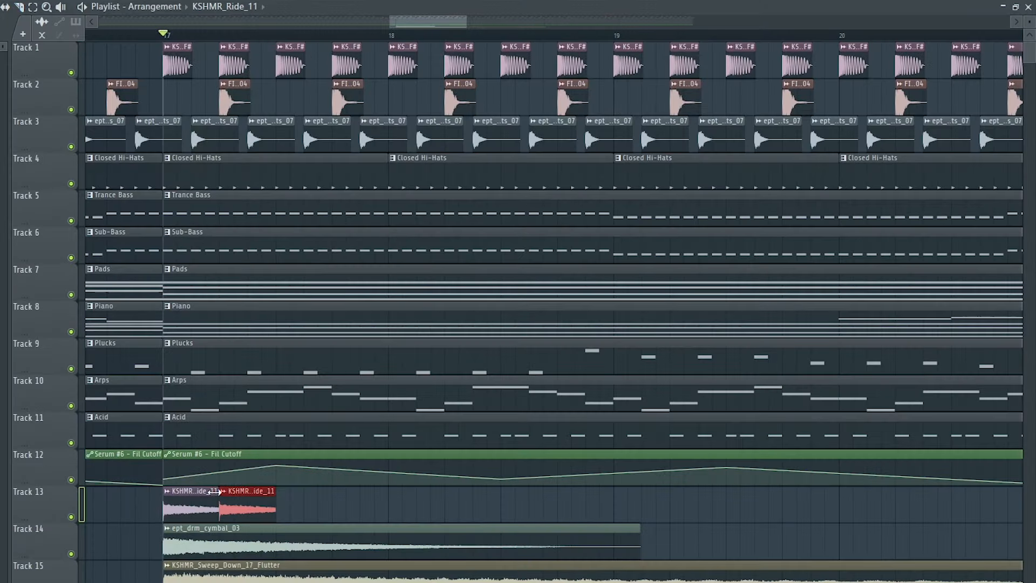
pyautogui.hotkey('ctrl', 'b')
pyautogui.hotkey('ctrl', 'b')
pyautogui.hotkey('ctrl', 'b')
pyautogui.hotkey('ctrl', 'b')
pyautogui.hotkey('ctrl', 'b')
pyautogui.hotkey('ctrl', 'b')
pyautogui.hotkey('ctrl', 'b')
pyautogui.hotkey('ctrl', 'b')
pyautogui.hotkey('ctrl', 'b')
pyautogui.hotkey('ctrl', 'b')
pyautogui.hotkey('ctrl', 'b')
pyautogui.hotkey('ctrl', 'b')
pyautogui.hotkey('ctrl', 'b')
pyautogui.hotkey('ctrl', 'b')
pyautogui.hotkey('ctrl', 'b')
pyautogui.hotkey('ctrl', 'b')
pyautogui.hotkey('ctrl', 'b')
pyautogui.hotkey('ctrl', 'b')
pyautogui.hotkey('ctrl', 'b')
pyautogui.hotkey('ctrl', 'b')
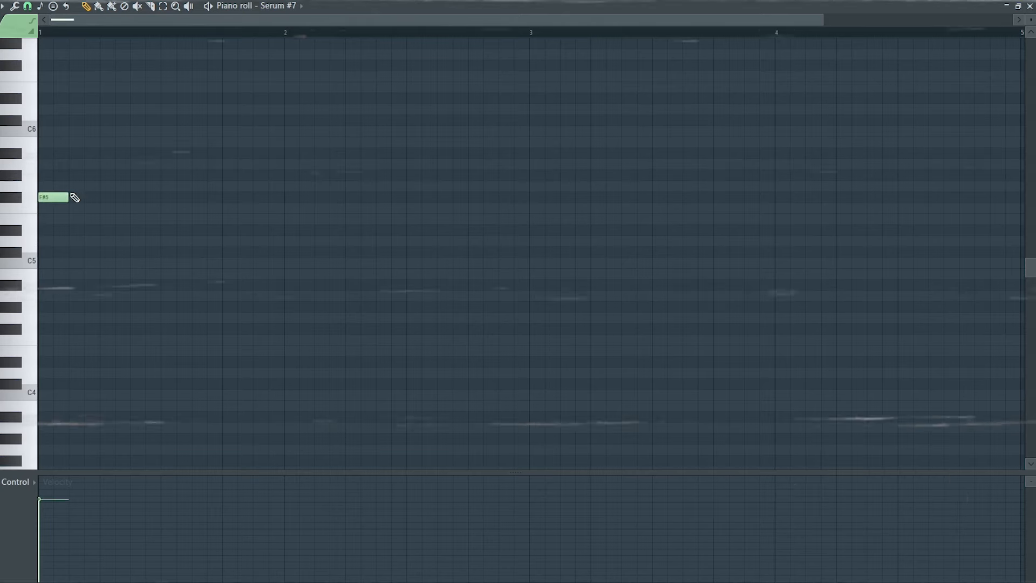
# Step: Write a two-bar Serum #7 melody of short notes between D5 and B5, starting on F#5 and ending on A5, and play it
pyautogui.moveTo(75, 198); pyautogui.dragTo(54, 197)
pyautogui.scroll(4, 135, 262)
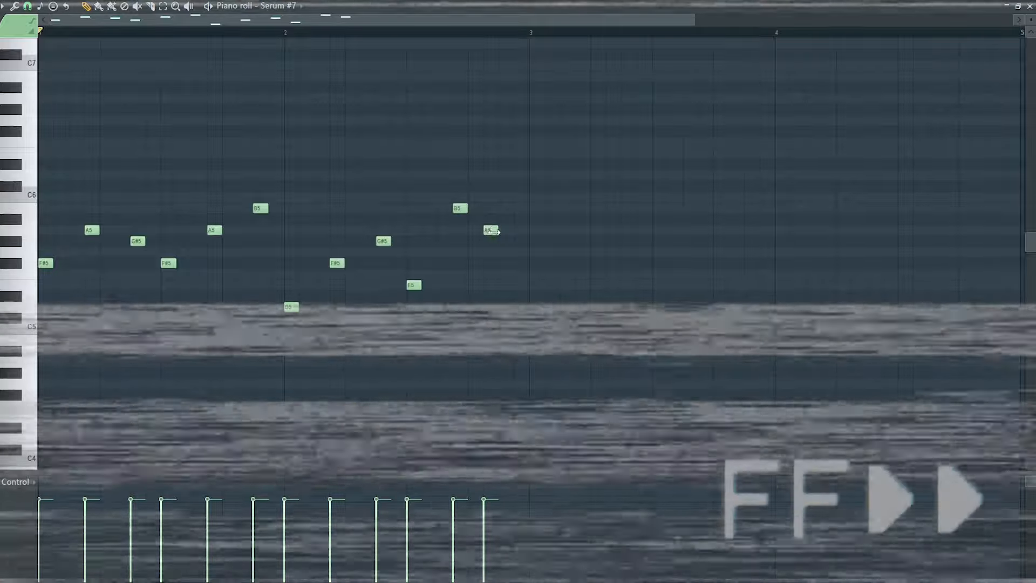
pyautogui.moveTo(491, 231); pyautogui.dragTo(505, 231)
pyautogui.press('space')
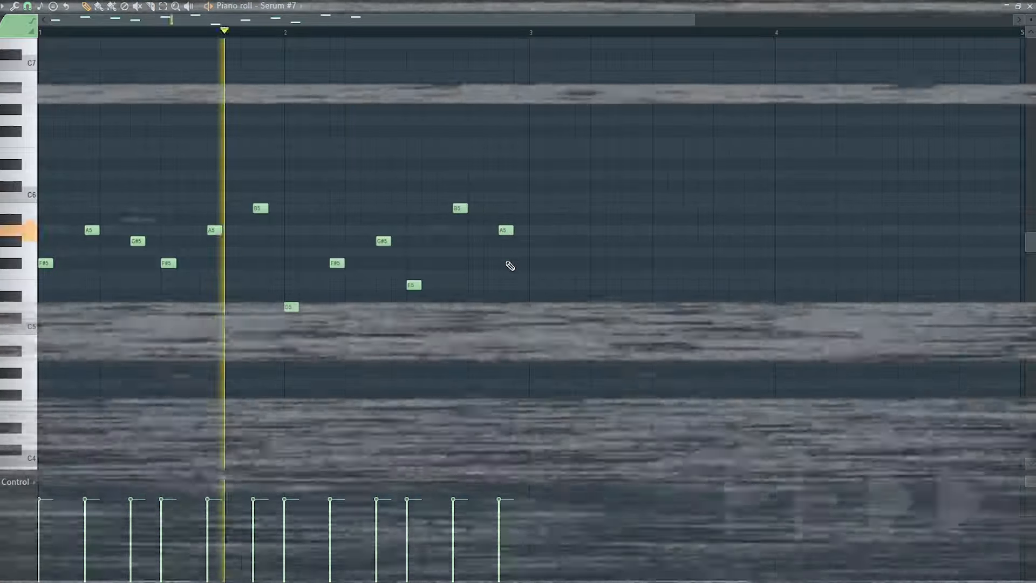
pyautogui.press('space')
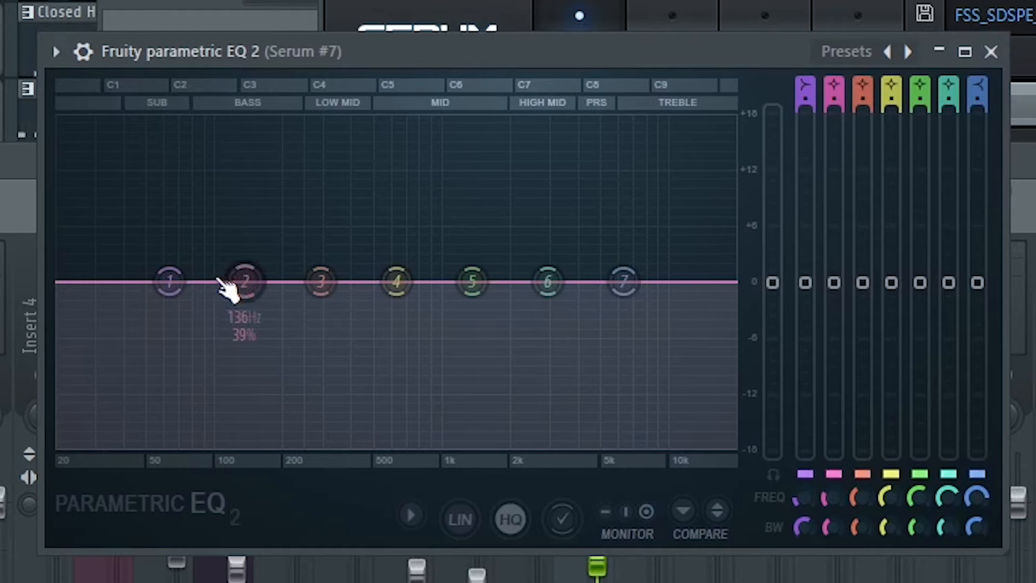
# Step: Set band 1 of the Serum #7 parametric EQ to a steep high pass and raise its cutoff frequency
pyautogui.rightClick(171, 283)
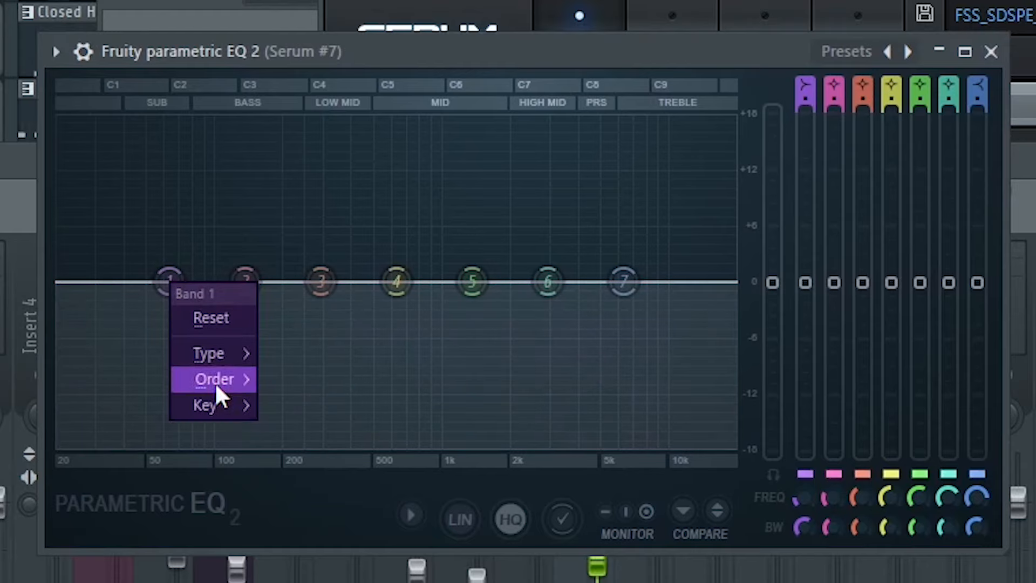
pyautogui.moveTo(216, 386)
pyautogui.click(306, 399)
pyautogui.rightClick(173, 286)
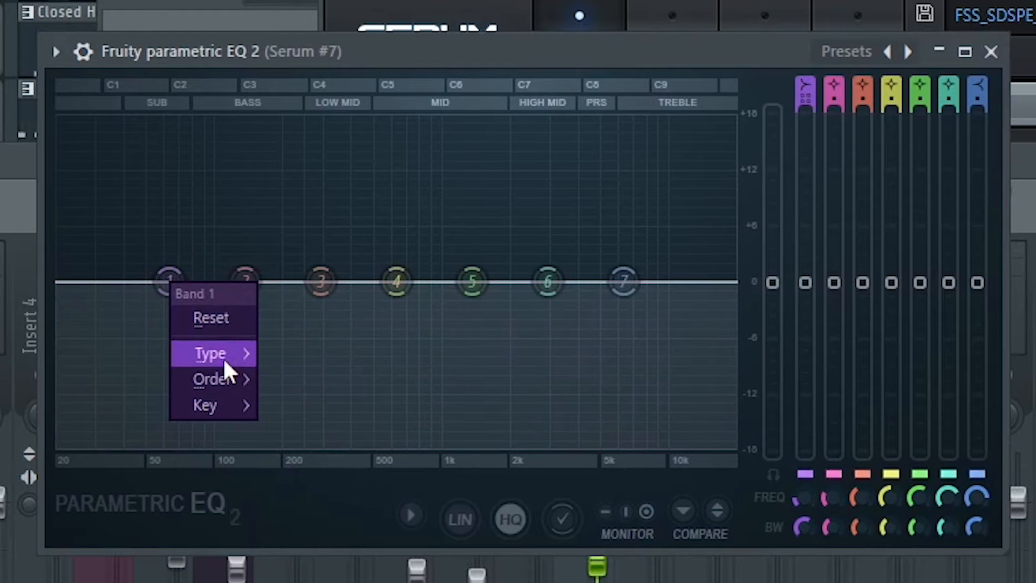
pyautogui.moveTo(224, 360)
pyautogui.click(330, 431)
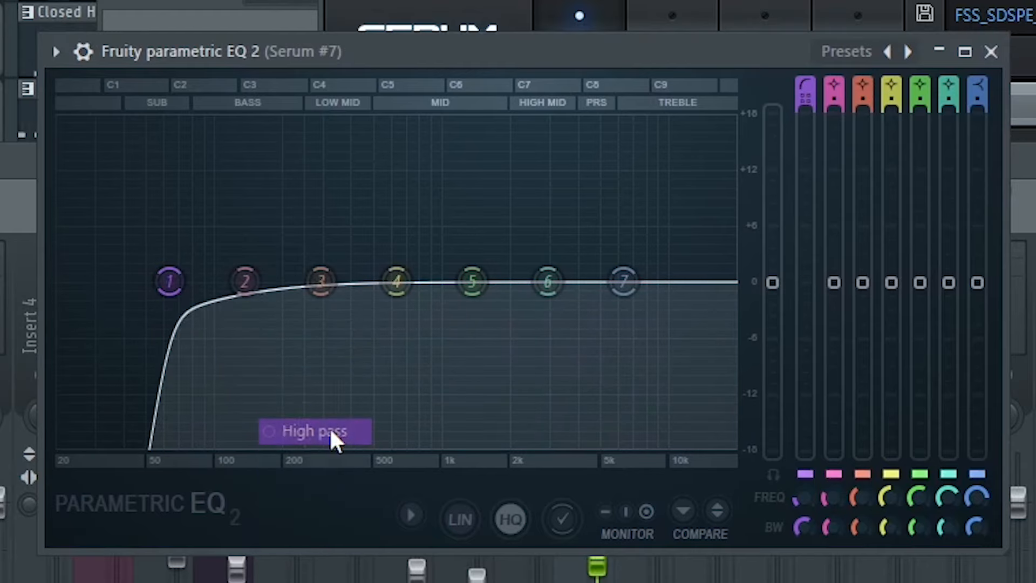
pyautogui.moveTo(170, 282); pyautogui.dragTo(297, 282)
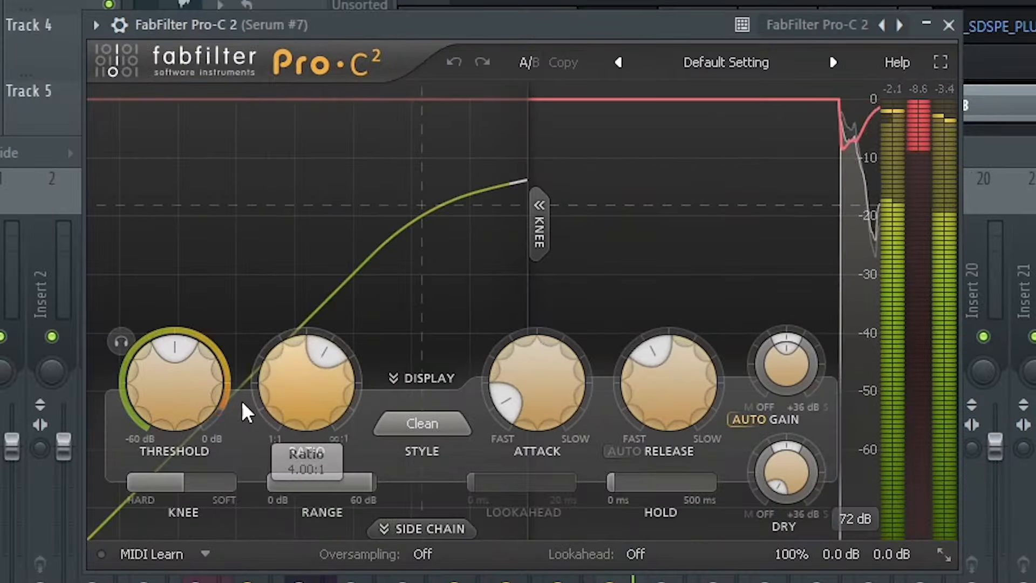
# Step: In the Serum #7 Pro-C 2 compressor, lower the threshold and adjust the attack and output gain
pyautogui.moveTo(178, 401); pyautogui.dragTo(212, 423)
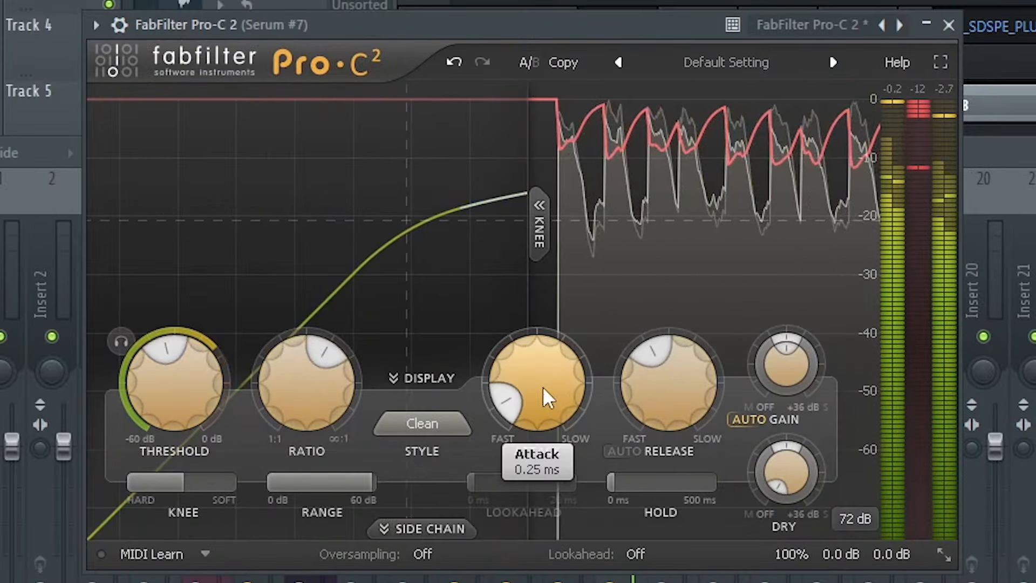
pyautogui.moveTo(542, 387); pyautogui.dragTo(573, 459)
pyautogui.moveTo(776, 375); pyautogui.dragTo(763, 297)
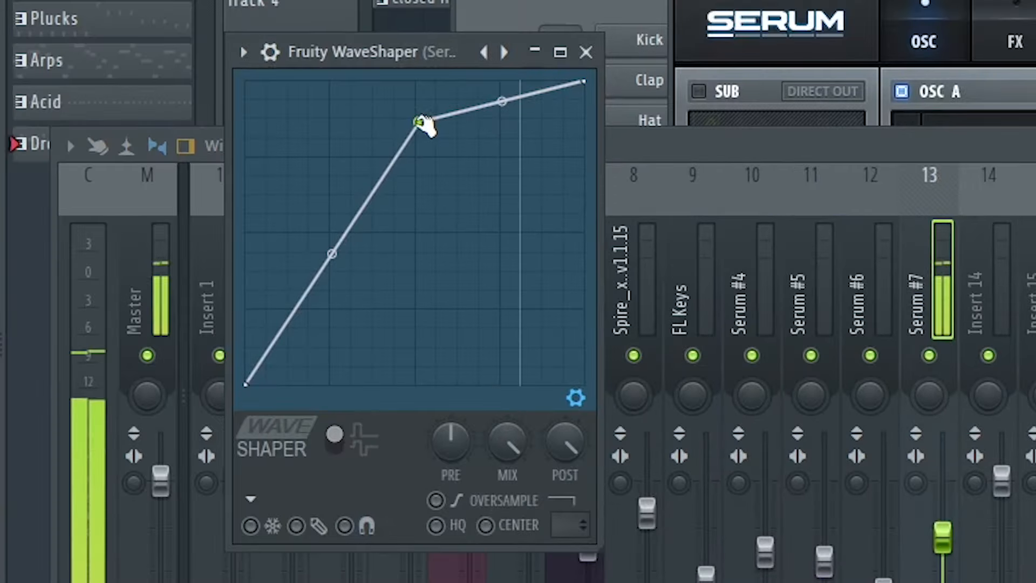
# Step: Fine-tune the bend point of the Serum #7 WaveShaper curve and reduce the ValhallaRoom reverb mix
pyautogui.moveTo(421, 119); pyautogui.dragTo(421, 125)
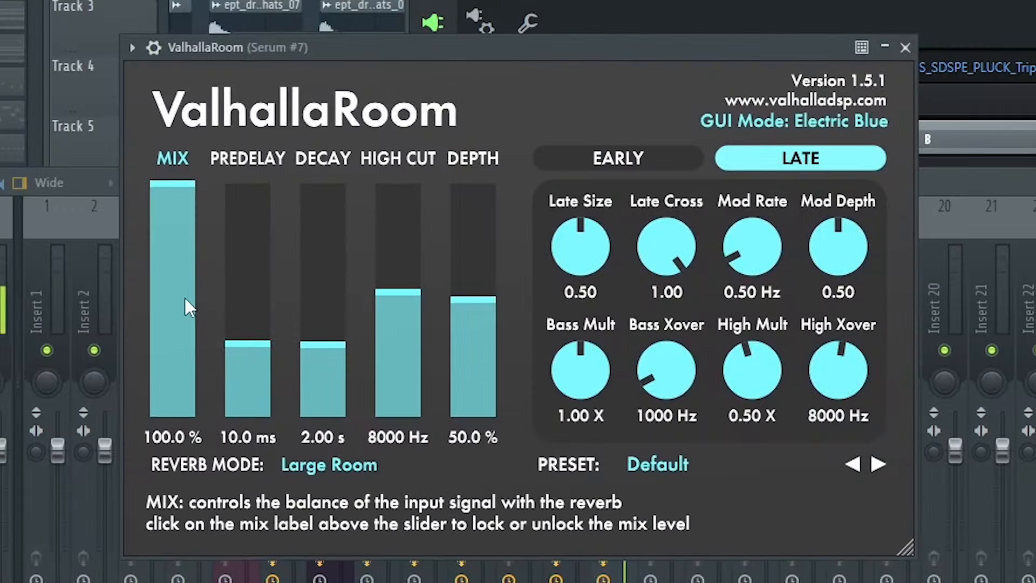
pyautogui.moveTo(192, 318); pyautogui.dragTo(208, 331)
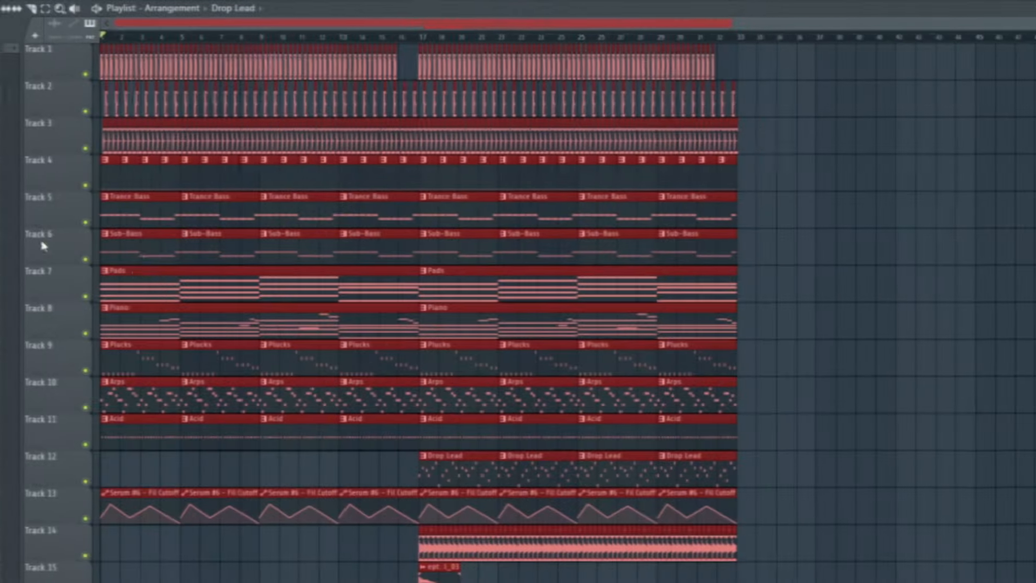
# Step: Shift the whole arrangement 32 bars later in the playlist so it starts at bar 33
pyautogui.moveTo(139, 240); pyautogui.dragTo(733, 215)
pyautogui.scroll(6, 733, 215)
pyautogui.scroll(-8, 479, 362)
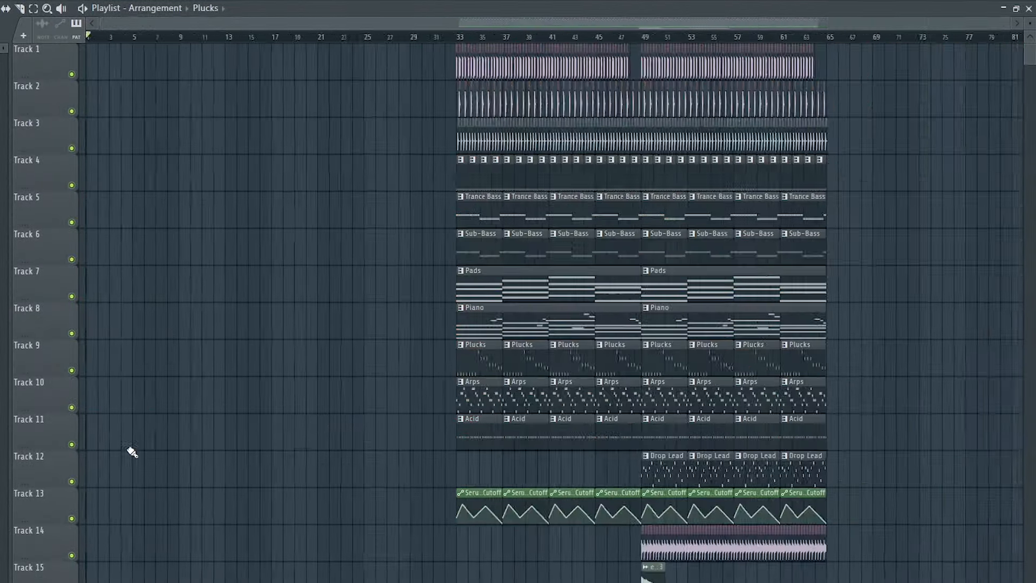
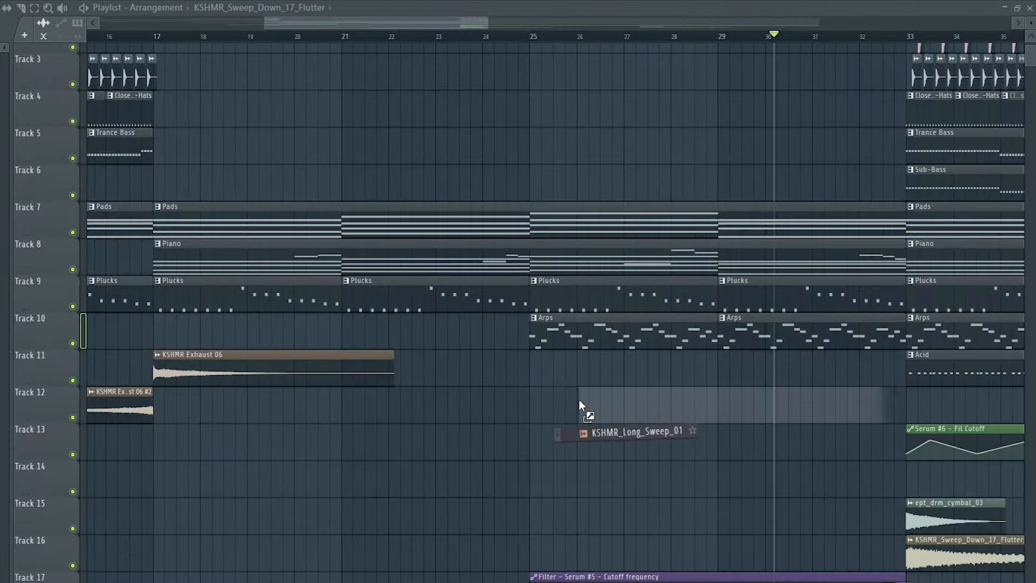
# Step: Place KSHMR_Long_Sweep_01 on Track 12, align its end with bar 33 and open its sample settings
pyautogui.moveTo(582, 411); pyautogui.dragTo(577, 411)
pyautogui.moveTo(828, 413); pyautogui.dragTo(861, 413)
pyautogui.doubleClick(861, 413)
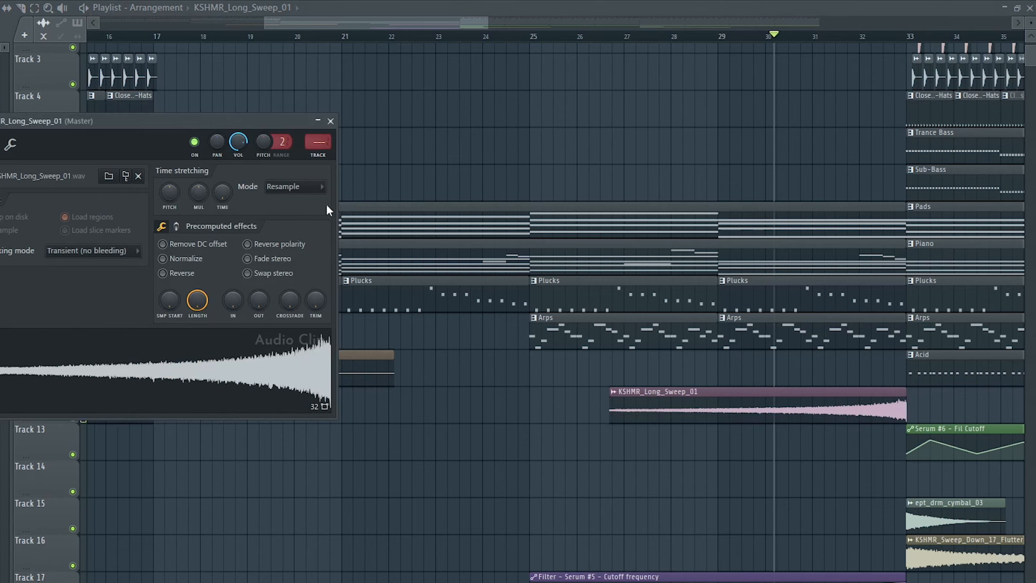
# Step: Play the build-up and lower the volume of the KSHMR_Long_Sweep_01 sample
pyautogui.press('space')
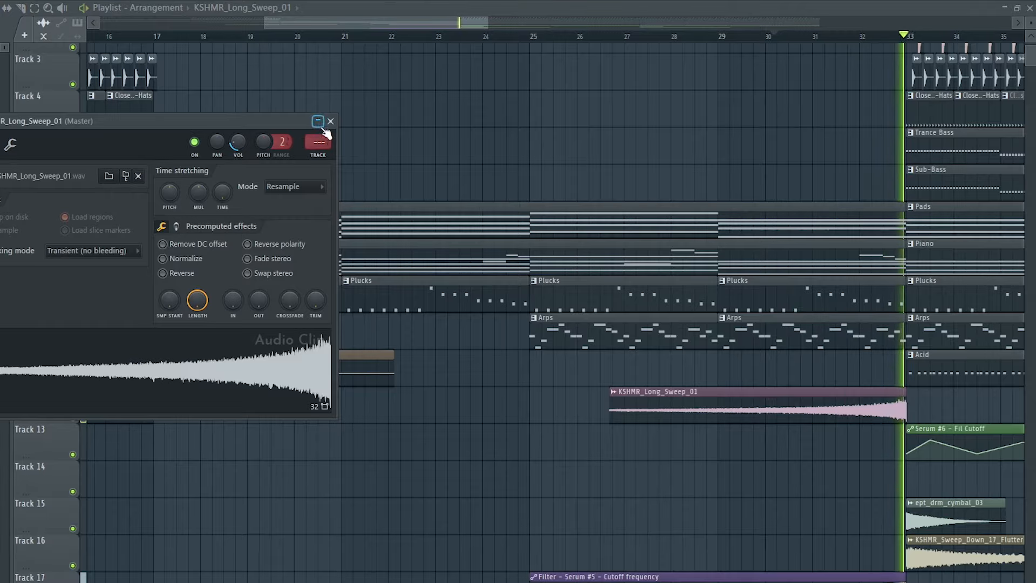
pyautogui.press('space')
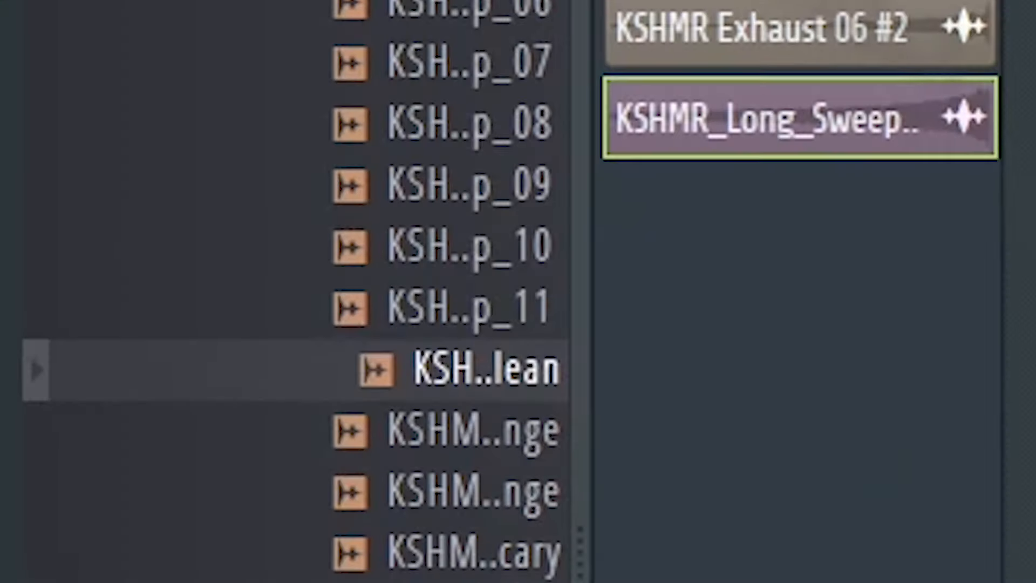
# Step: Place KSHMR_Long_Sweep_12_Clean on Track 14 so it ends at bar 33 and lower its volume during playback
pyautogui.moveTo(705, 412); pyautogui.dragTo(717, 488)
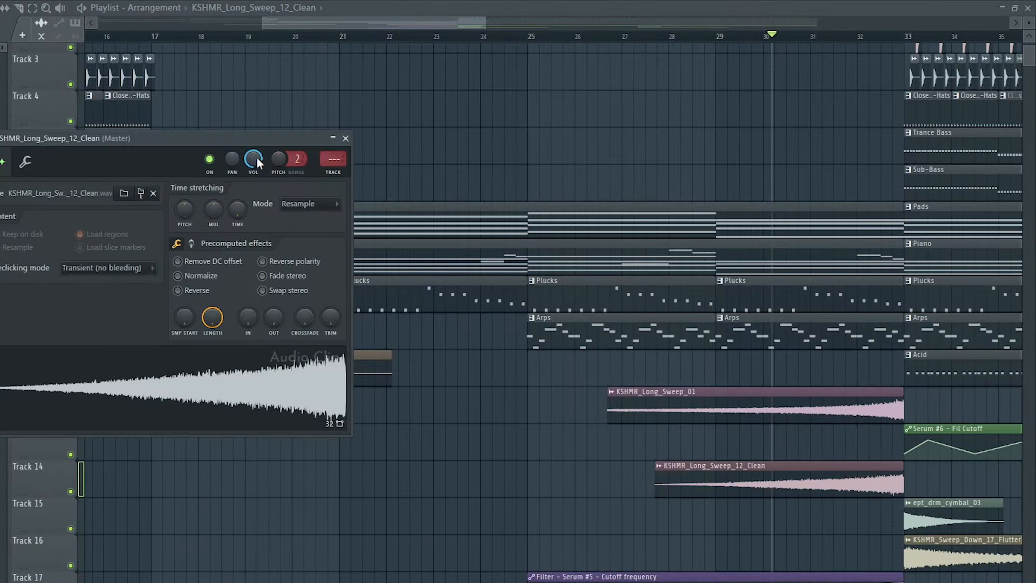
pyautogui.press('space')
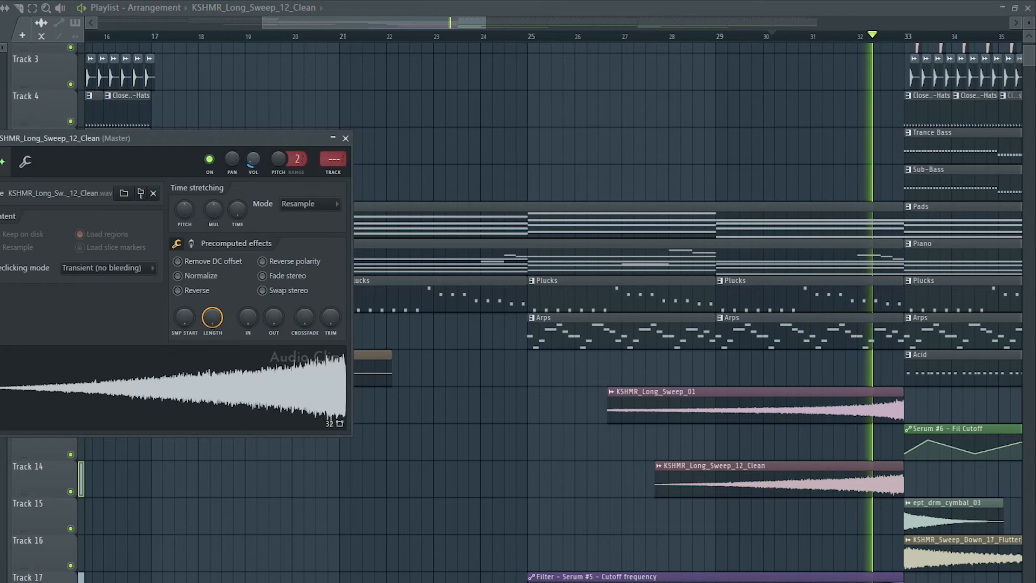
pyautogui.press('space')
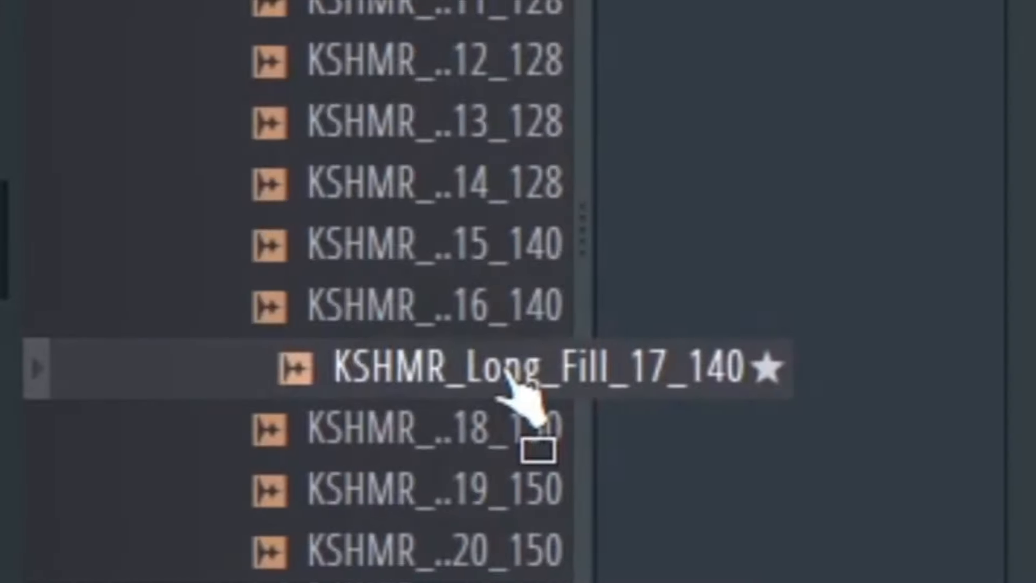
# Step: Add KSHMR_Long_Fill_17_140 on Track 15, set its time-stretching mode to Stretch and reduce its volume
pyautogui.moveTo(515, 390); pyautogui.dragTo(225, 309)
pyautogui.click(322, 223)
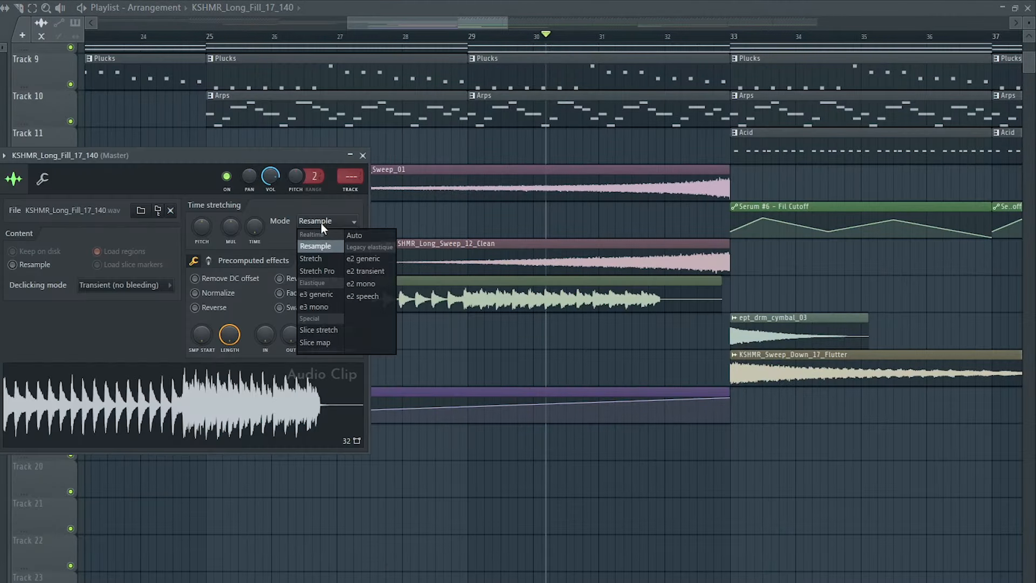
pyautogui.click(319, 254)
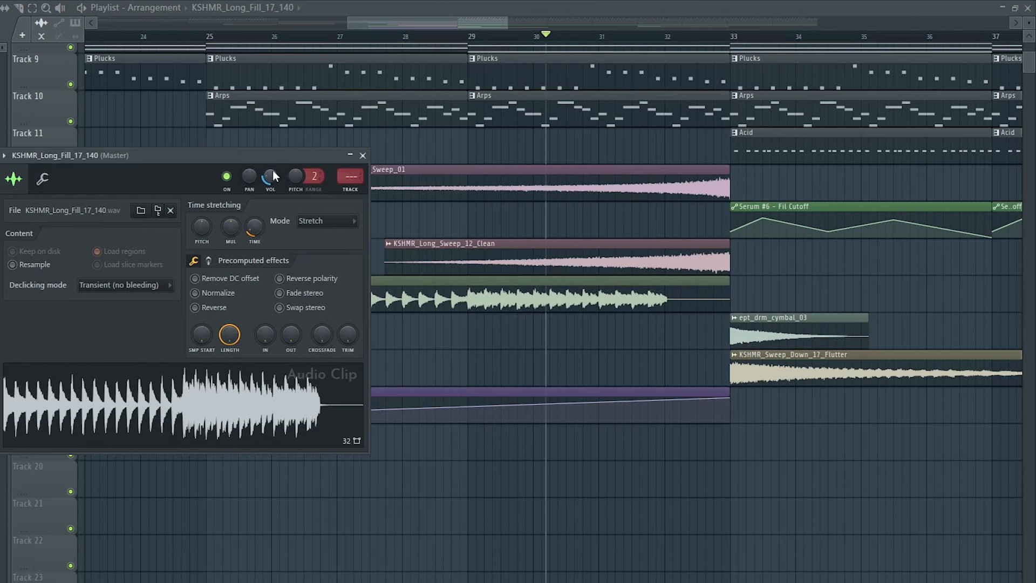
pyautogui.click(363, 155)
# Step: Shift and trim KSHMR_Long_Fill_17_140 to span bars 30 to 33, add a fade-in and play the transition
pyautogui.moveTo(530, 300); pyautogui.dragTo(593, 300)
pyautogui.moveTo(792, 285); pyautogui.dragTo(731, 286)
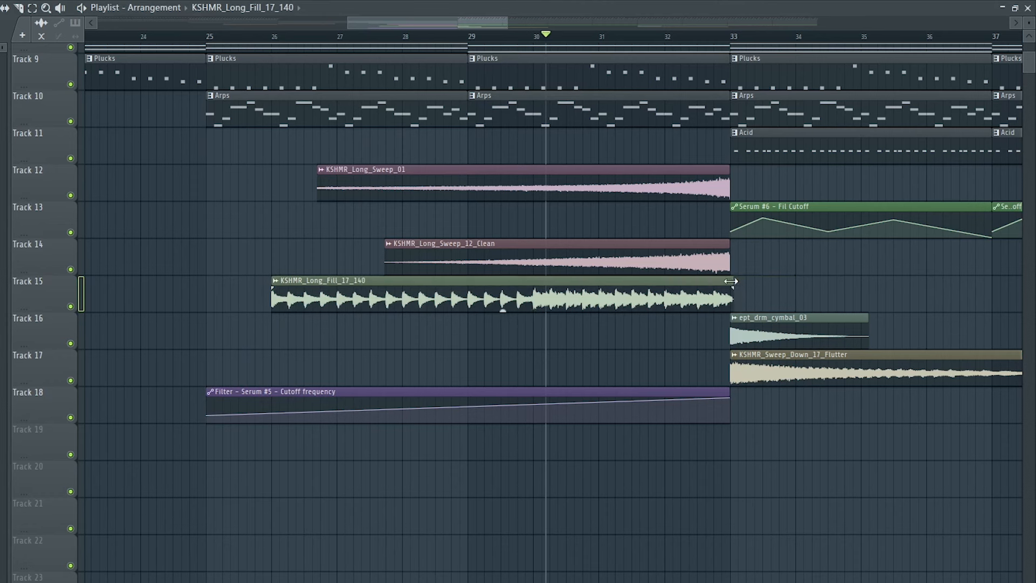
pyautogui.moveTo(271, 304)
pyautogui.mouseDown()
pyautogui.moveTo(534, 309)
pyautogui.moveTo(672, 287)
pyautogui.mouseUp()
pyautogui.doubleClick(670, 300)
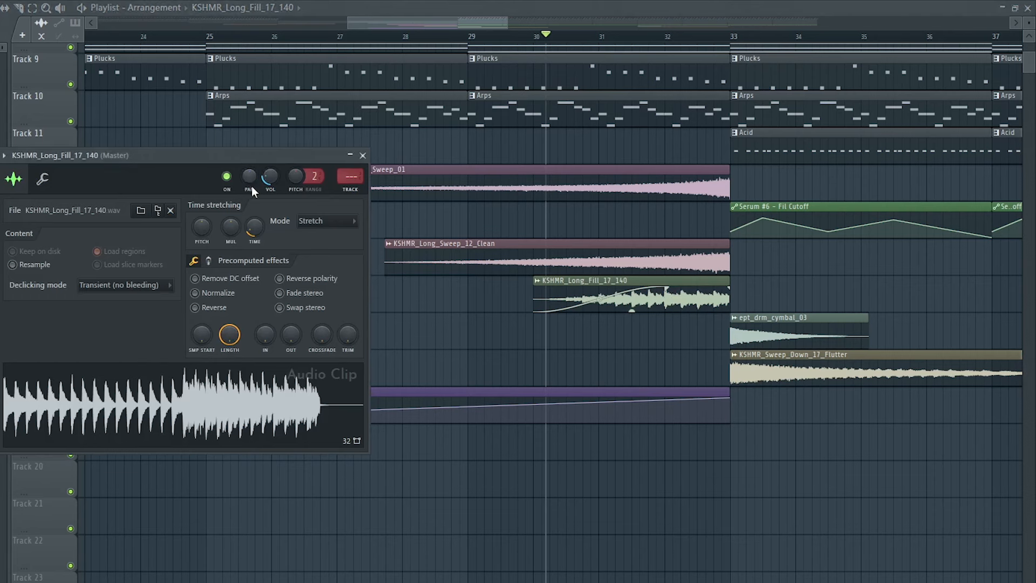
pyautogui.press('space')
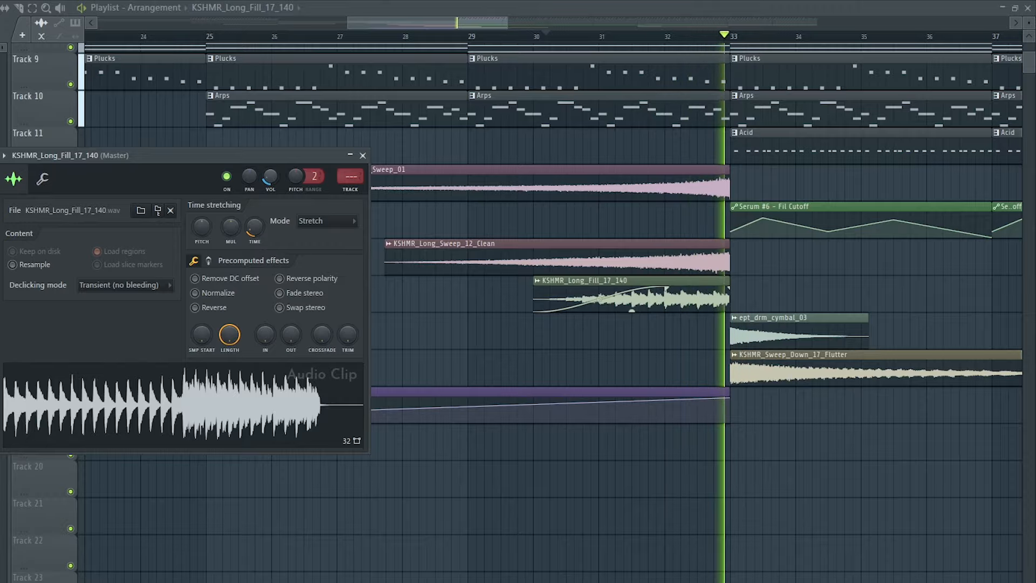
pyautogui.press('space')
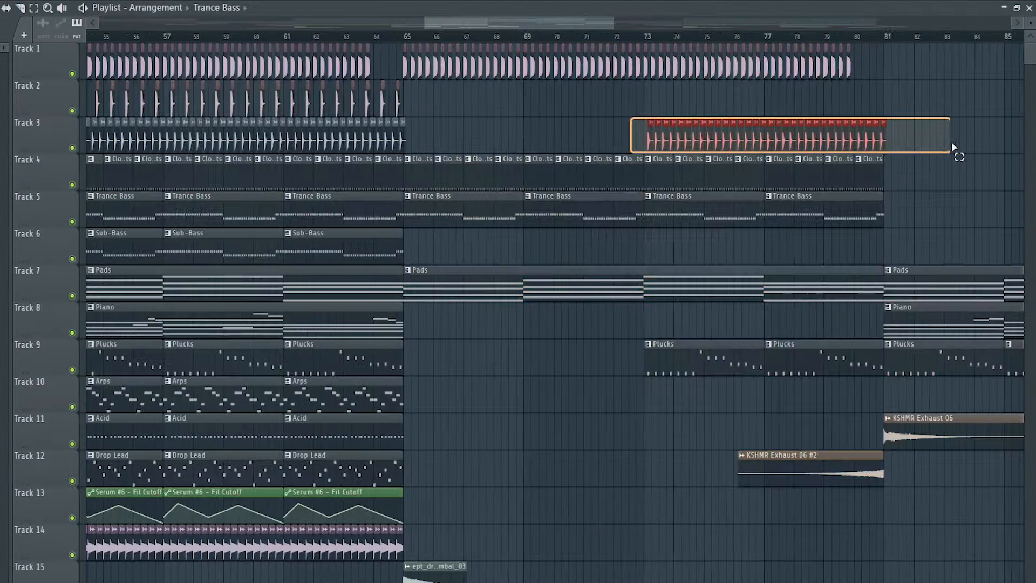
# Step: Copy the Track 3 percussion clips from bars 73–81 into the empty bars 65–73
pyautogui.moveTo(953, 147); pyautogui.dragTo(920, 145)
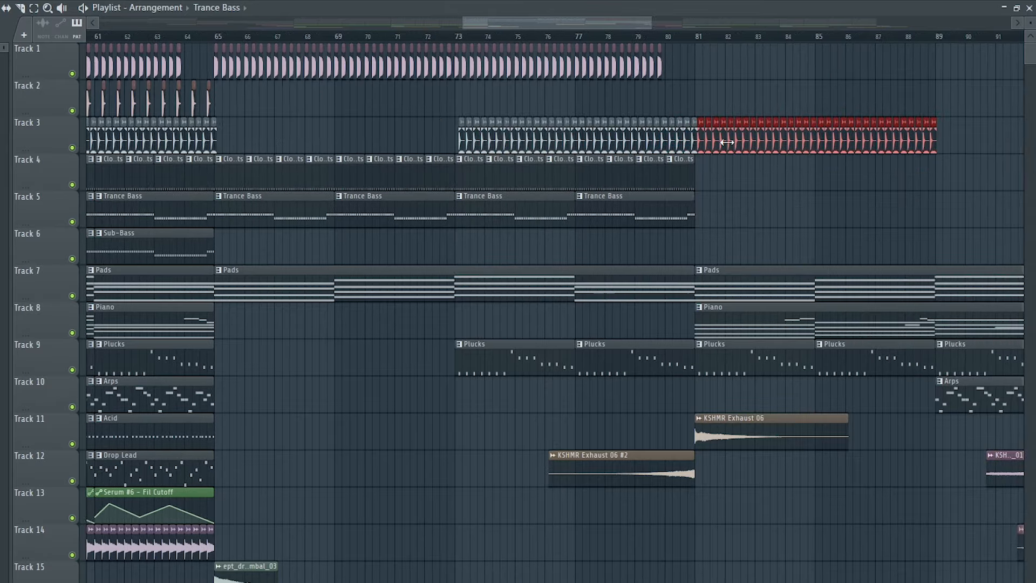
pyautogui.moveTo(722, 141); pyautogui.dragTo(260, 136)
pyautogui.scroll(10, 256, 139)
pyautogui.scroll(-10, 266, 135)
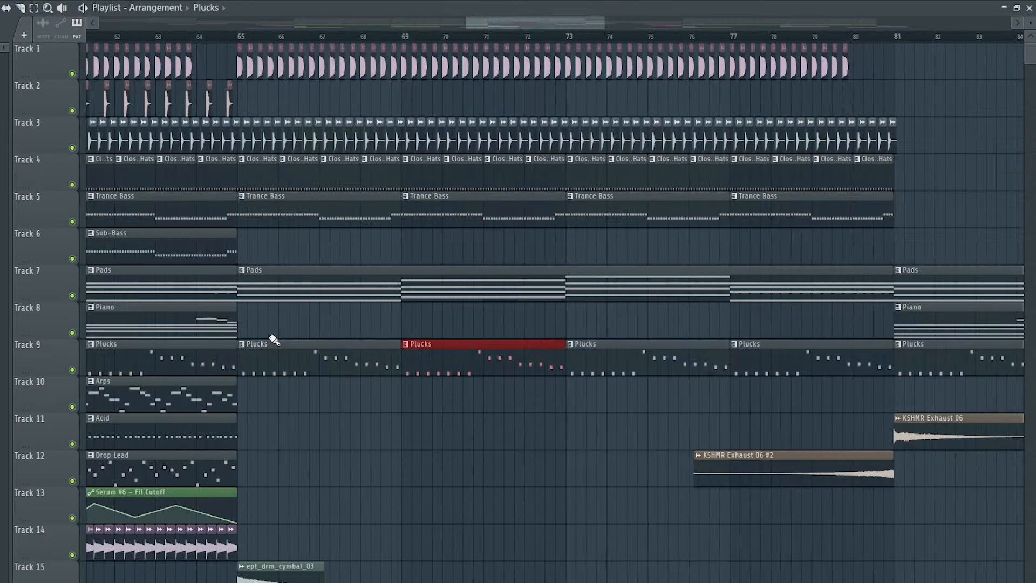
# Step: Fill bars 65–81 of Track 8 with Piano patterns and place Acid patterns on Track 10 at bars 73 and 77
pyautogui.click(223, 323)
pyautogui.click(300, 325)
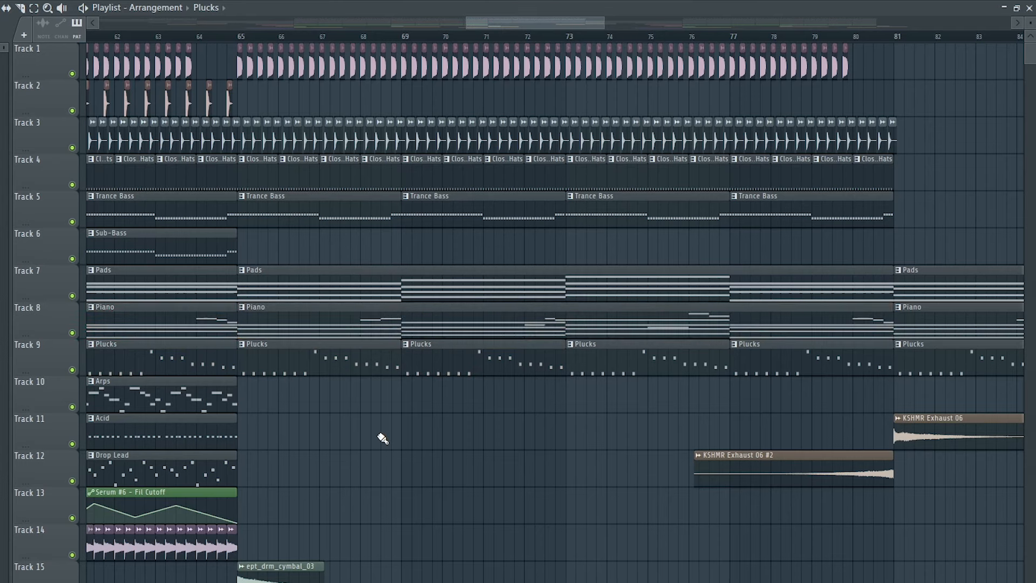
pyautogui.click(593, 384)
pyautogui.click(745, 403)
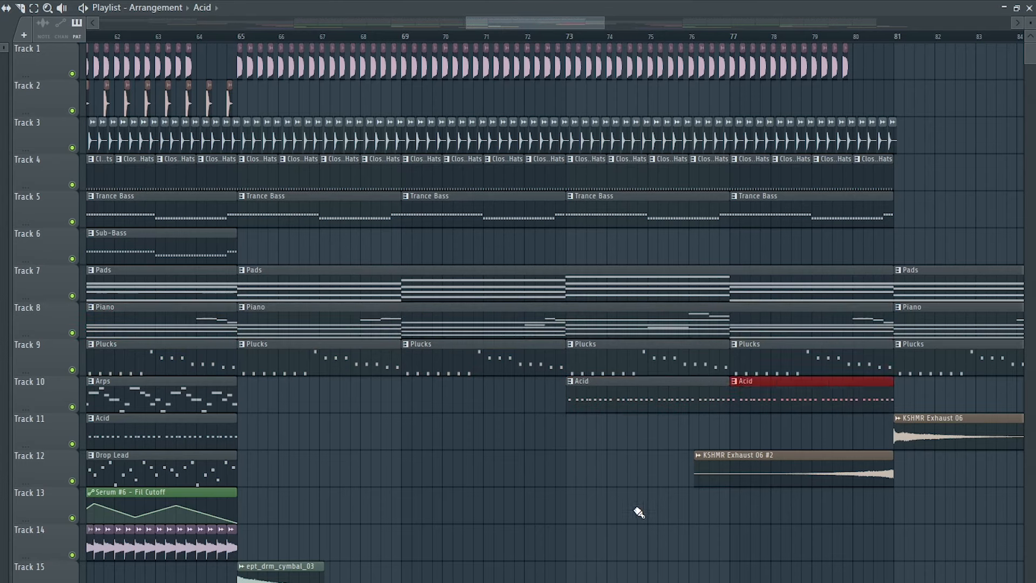
# Step: Duplicate the Track 2 hits from bars 57–65 and move the copy to bars 73–81
pyautogui.moveTo(250, 82); pyautogui.dragTo(169, 102)
pyautogui.hotkey('ctrl', 'b')
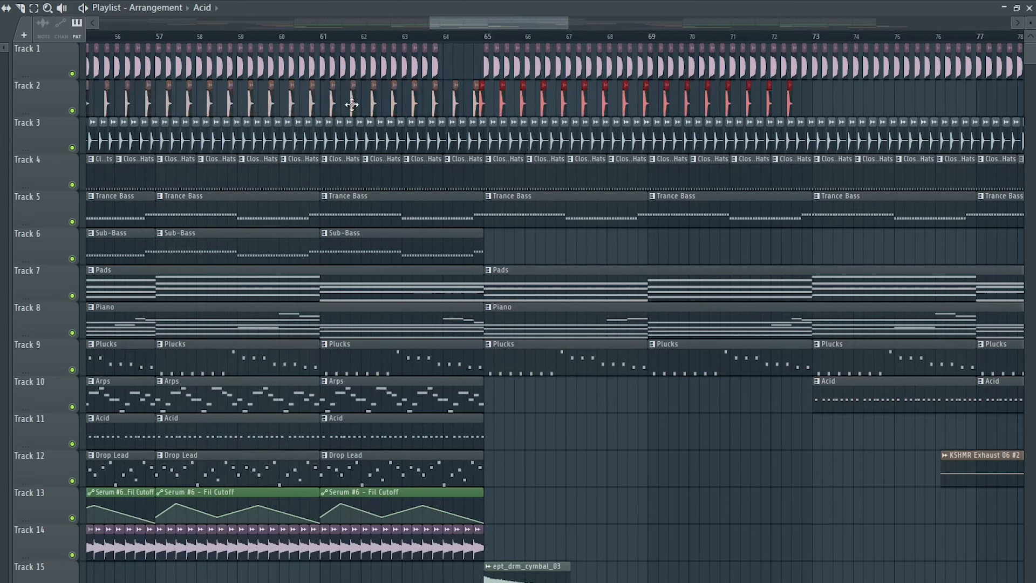
pyautogui.moveTo(482, 105); pyautogui.dragTo(573, 96)
pyautogui.scroll(10, 612, 105)
pyautogui.scroll(-1, 570, 96)
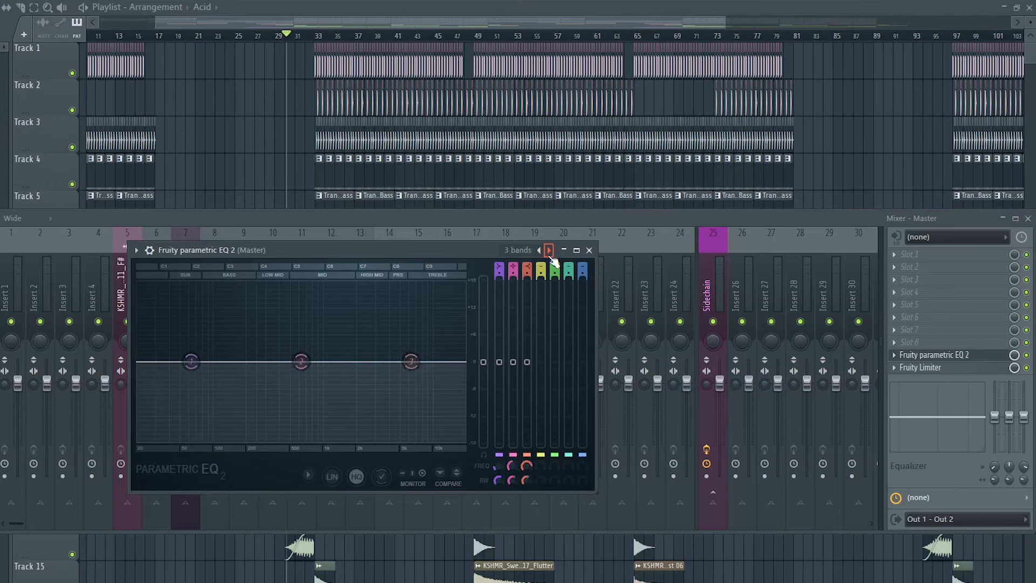
# Step: Load the 20Hz + 18kHz cut preset in the Master EQ and automate band 1's frequency to rise from bar 25, dropping back at bar 33
pyautogui.click(548, 250)
pyautogui.rightClick(500, 465)
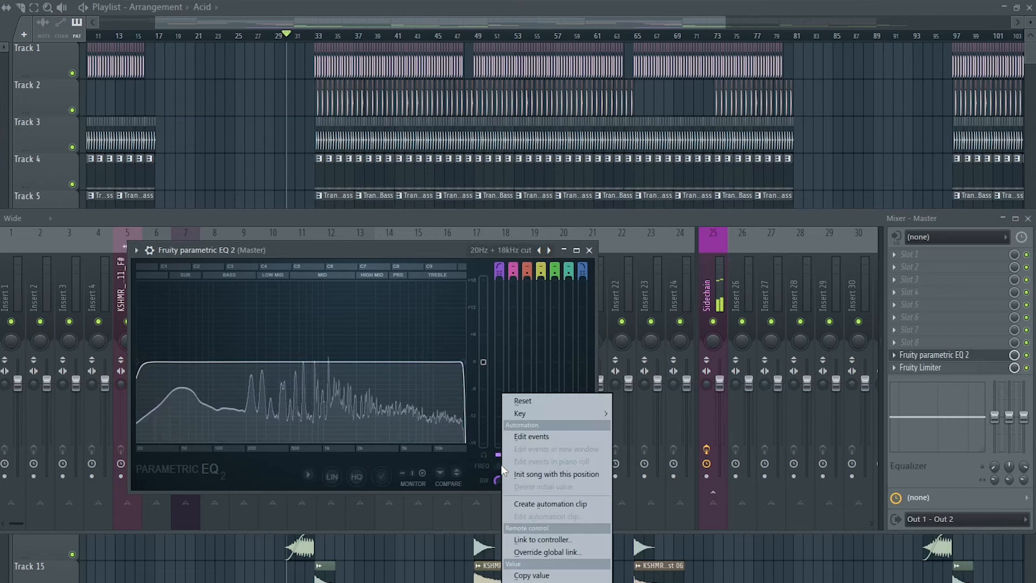
pyautogui.click(534, 503)
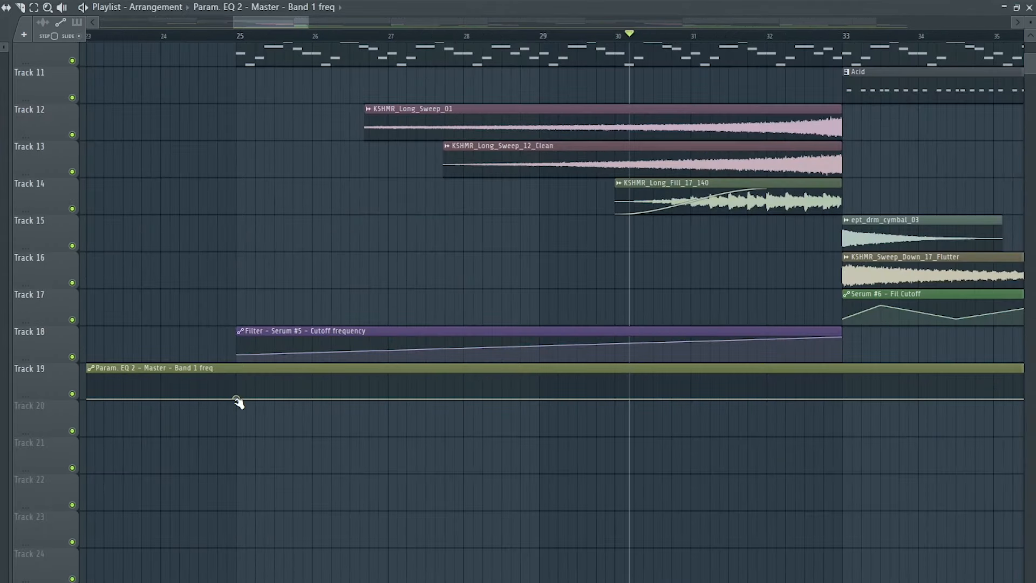
pyautogui.moveTo(828, 389)
pyautogui.mouseDown()
pyautogui.moveTo(847, 397)
pyautogui.moveTo(828, 400)
pyautogui.mouseUp()
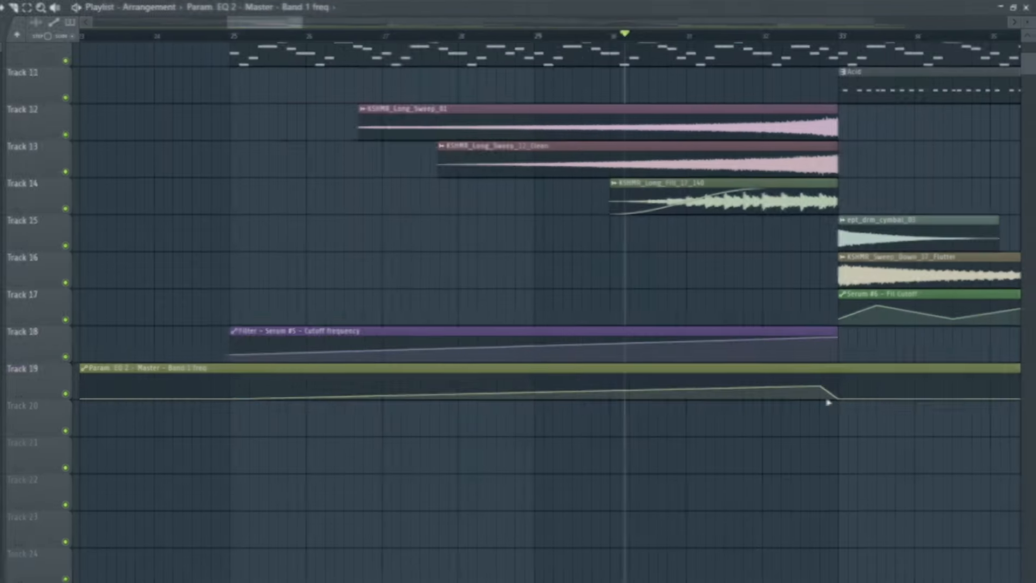